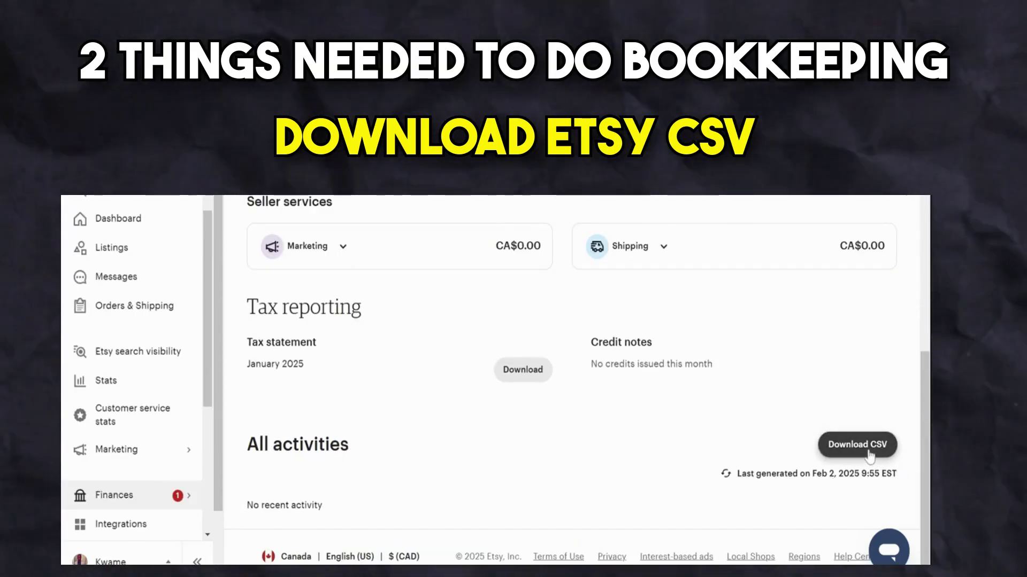
- Download the Etsy activity CSV and scroll to the December 2024 sales, fees and seller services totals
click(858, 450)
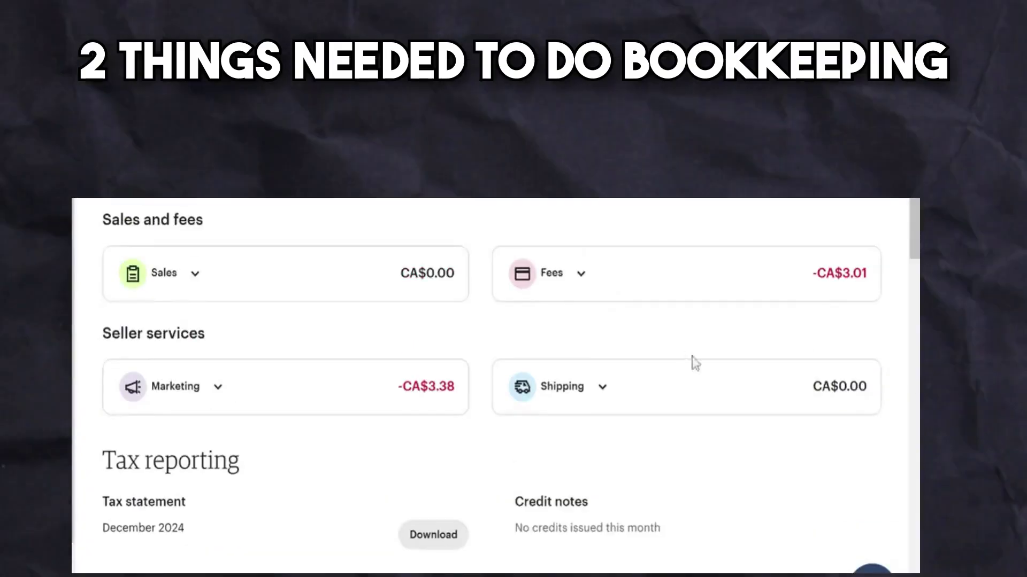
scroll(917, 243, down, 1)
drag(916, 243, 914, 306)
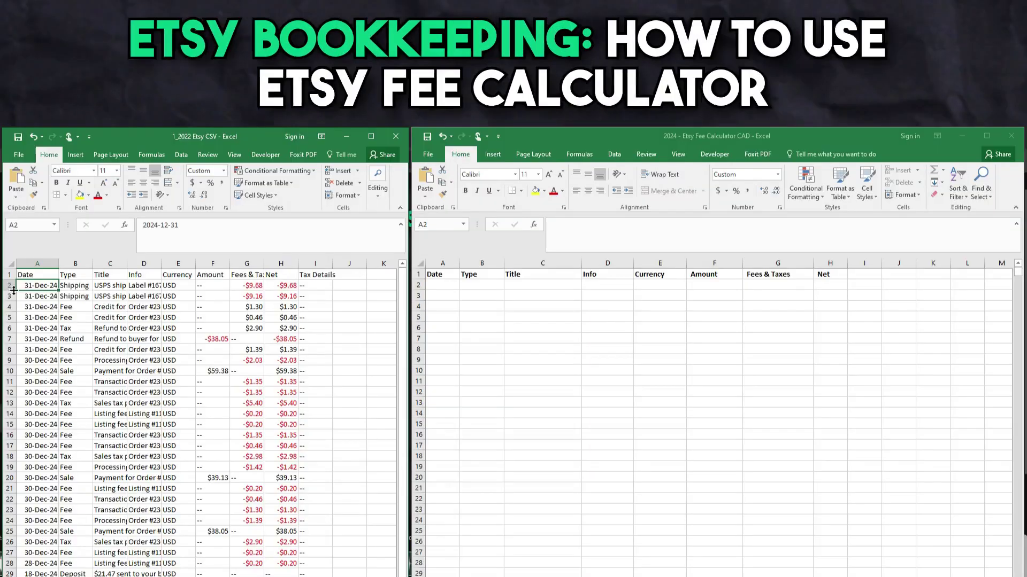
- Copy the December CSV rows A2:I into cell A2 of the fee calculator and view the Summary sheet
drag(27, 286, 326, 576)
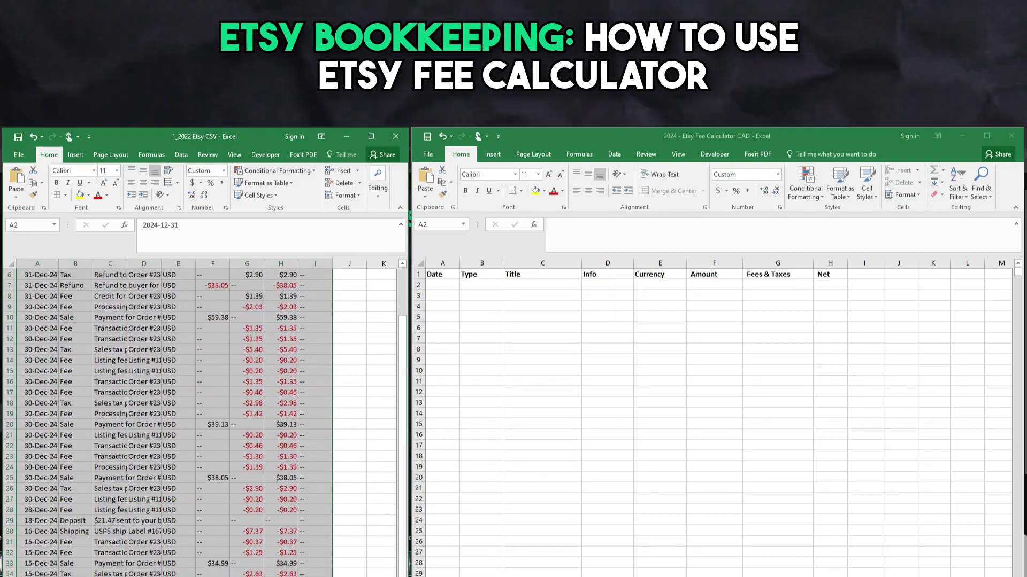
right_click(246, 484)
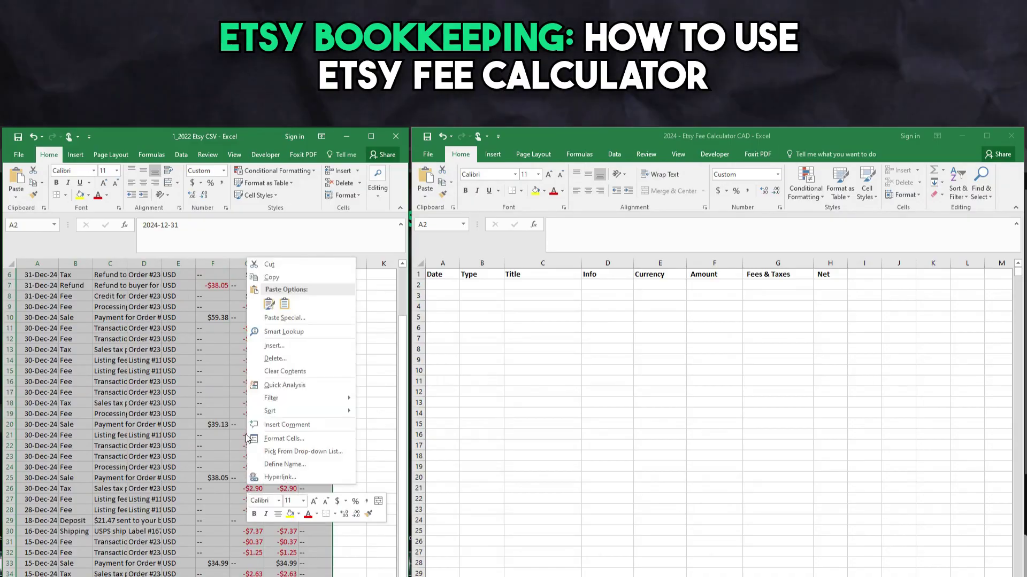
click(273, 279)
scroll(347, 294, up, 2)
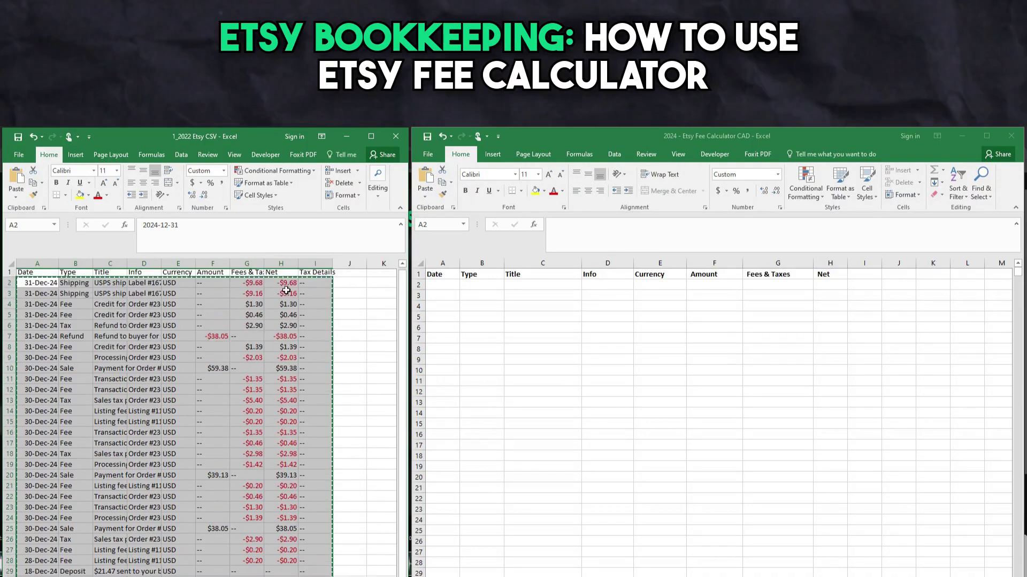
click(443, 288)
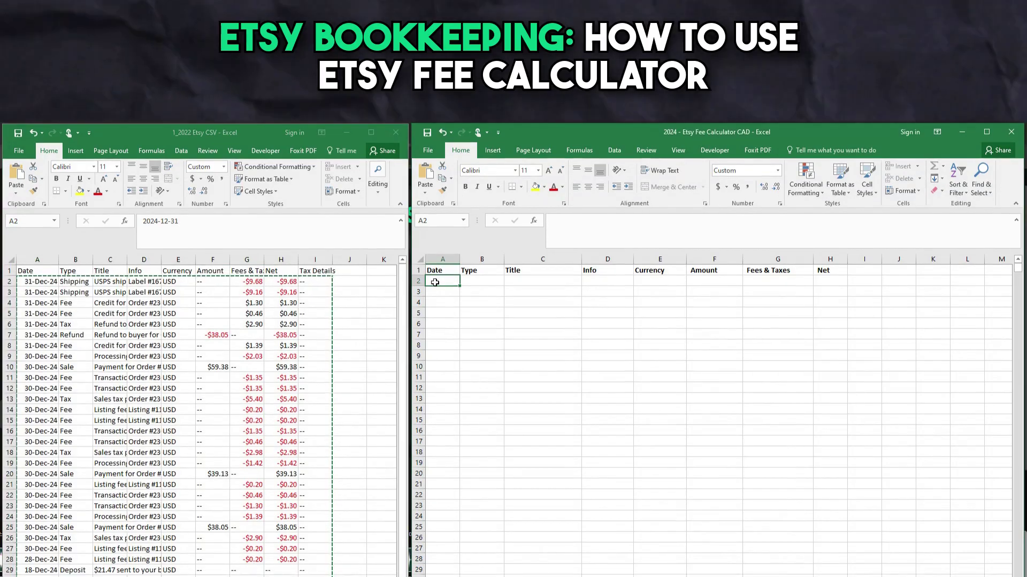
key(ctrl+v)
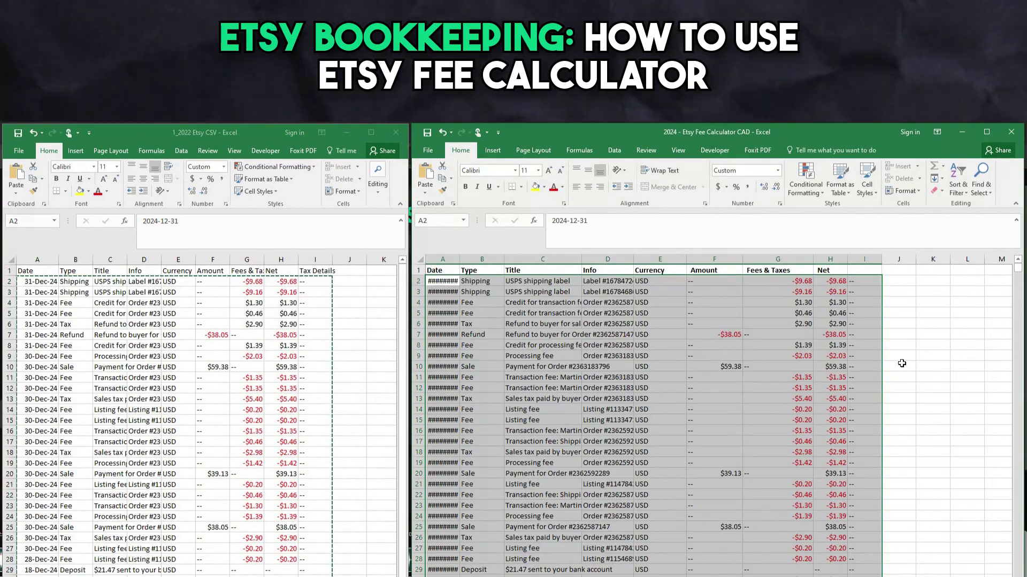
key(ctrl+Page_Down)
scroll(716, 417, right, 5)
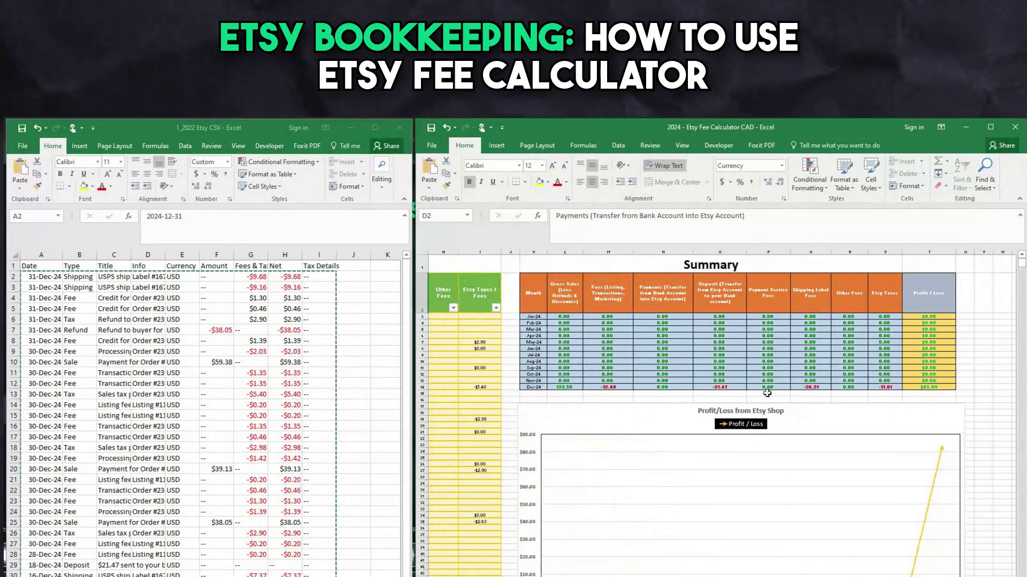
scroll(768, 377, up, 4)
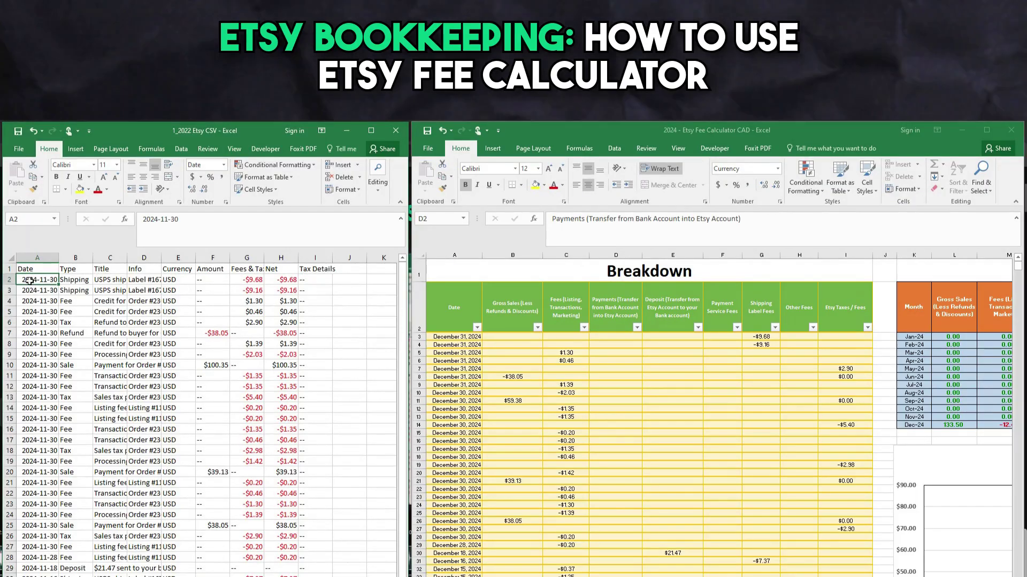
- Paste the November CSV transactions starting at row 40 and check the Nov-24 totals
drag(29, 280, 316, 576)
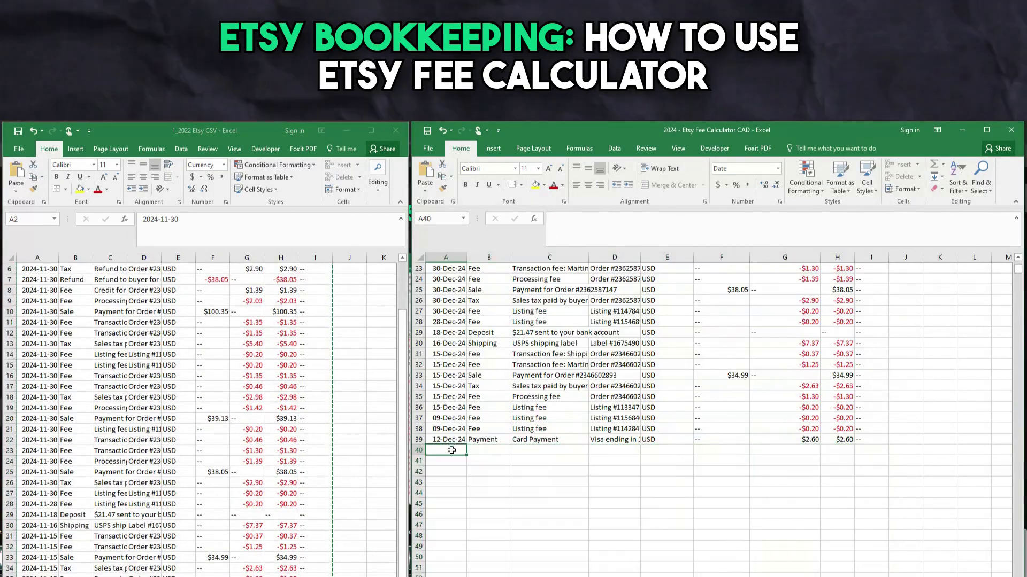
key(ctrl+v)
scroll(622, 437, down, 12)
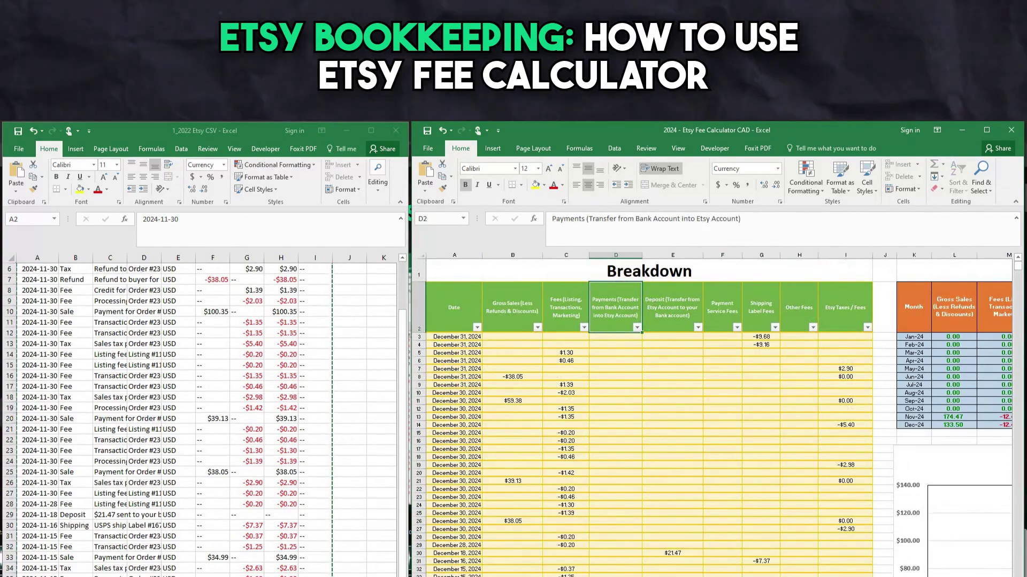
scroll(531, 424, right, 6)
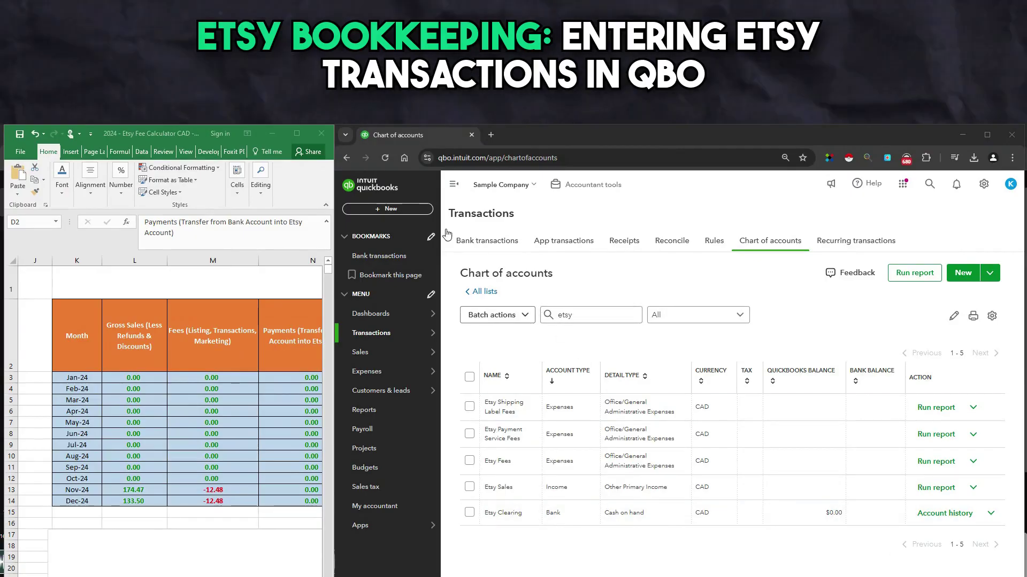
- Start a new bank deposit into Etsy Clearing dated 30/11/2024
click(389, 210)
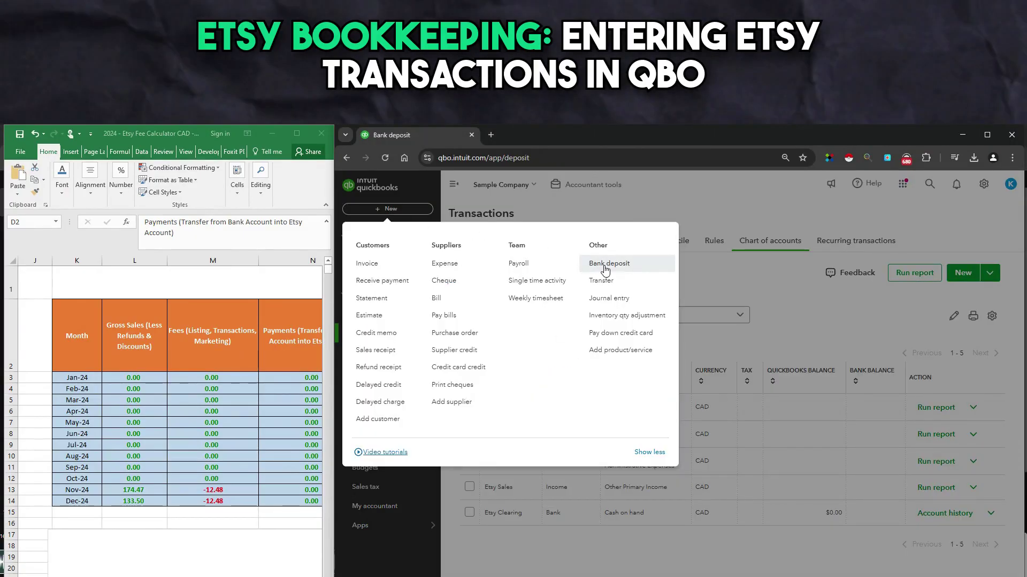
click(605, 270)
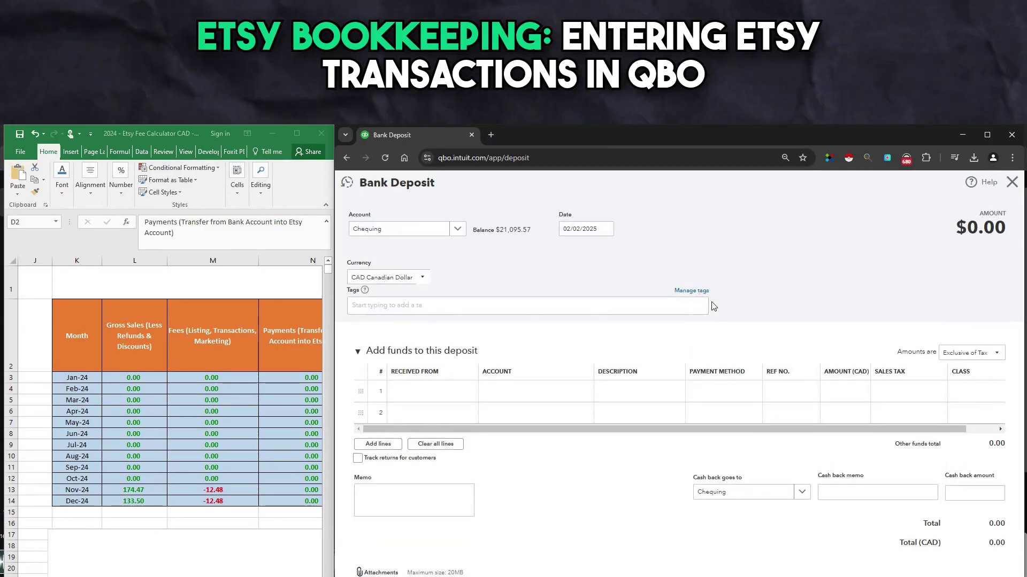
click(457, 229)
click(397, 289)
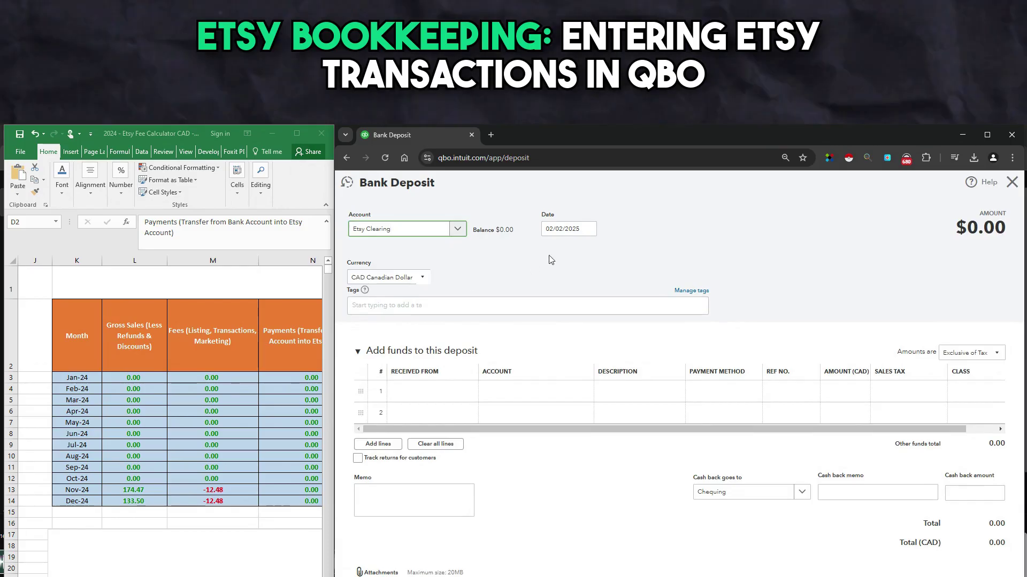
click(588, 230)
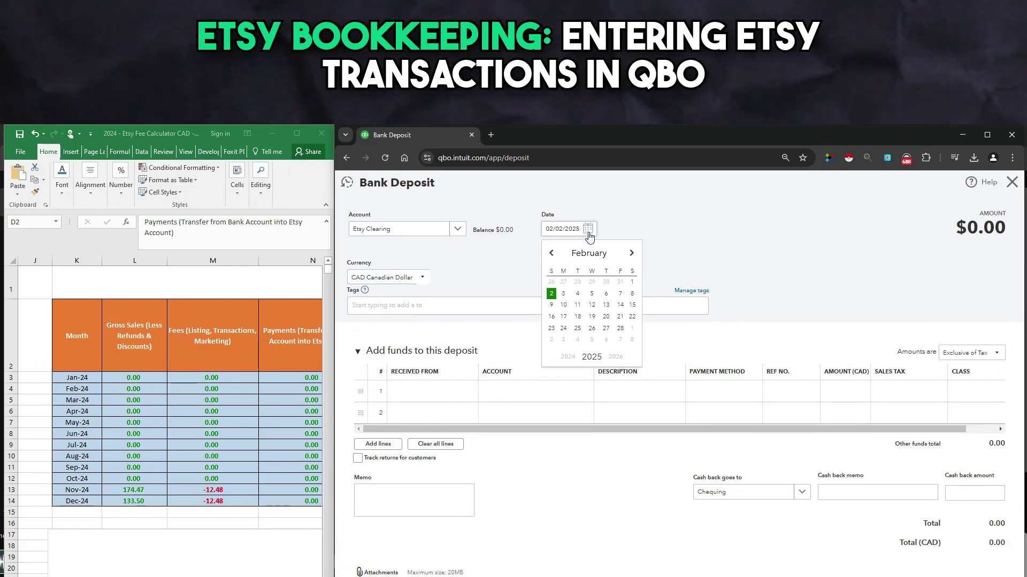
click(550, 255)
click(550, 255)
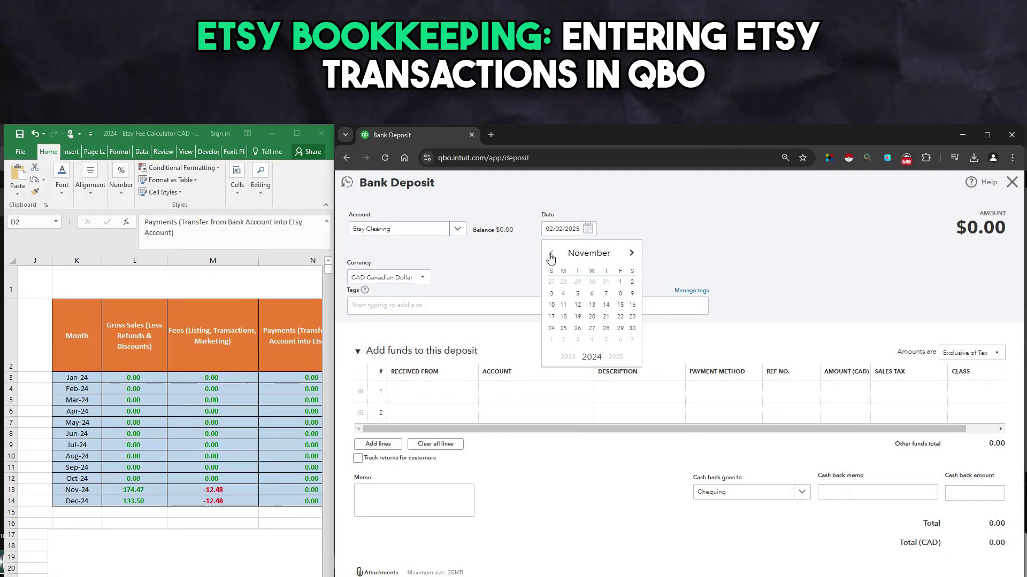
click(632, 330)
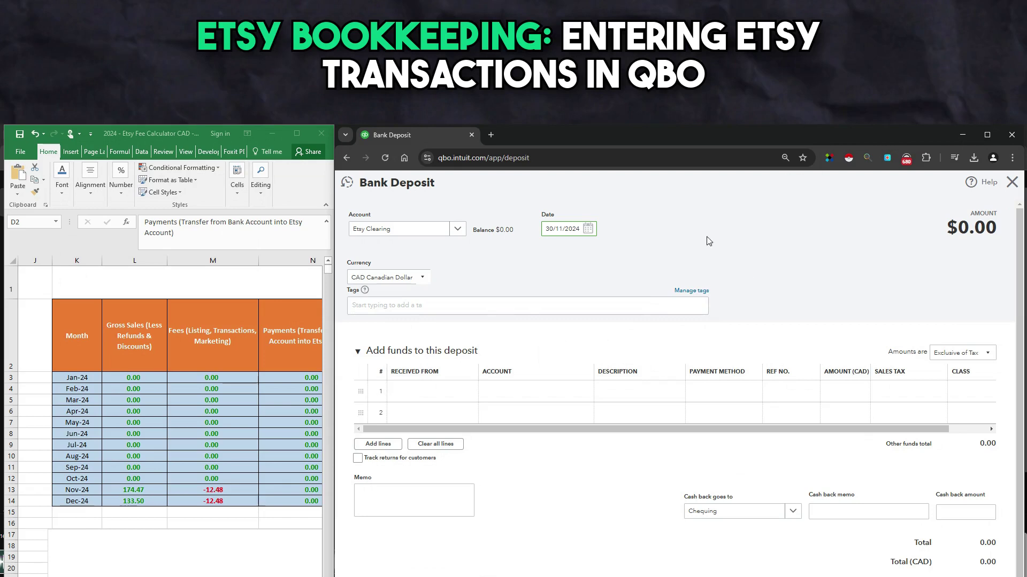
- Add deposit line 1 from Etsy to Etsy Sales for 174.47, marked Out of Scope
click(422, 393)
text(Ets)
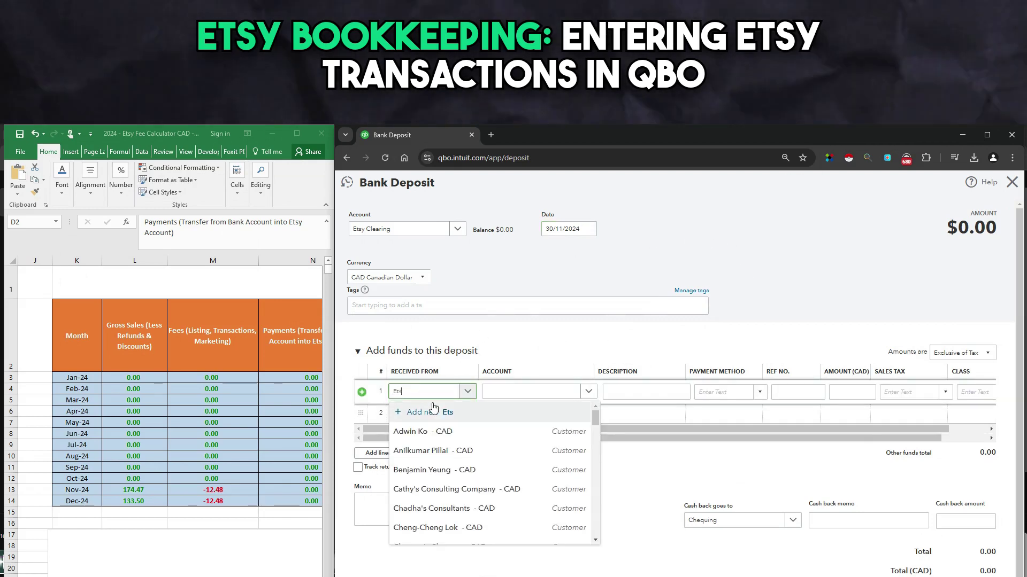
click(429, 432)
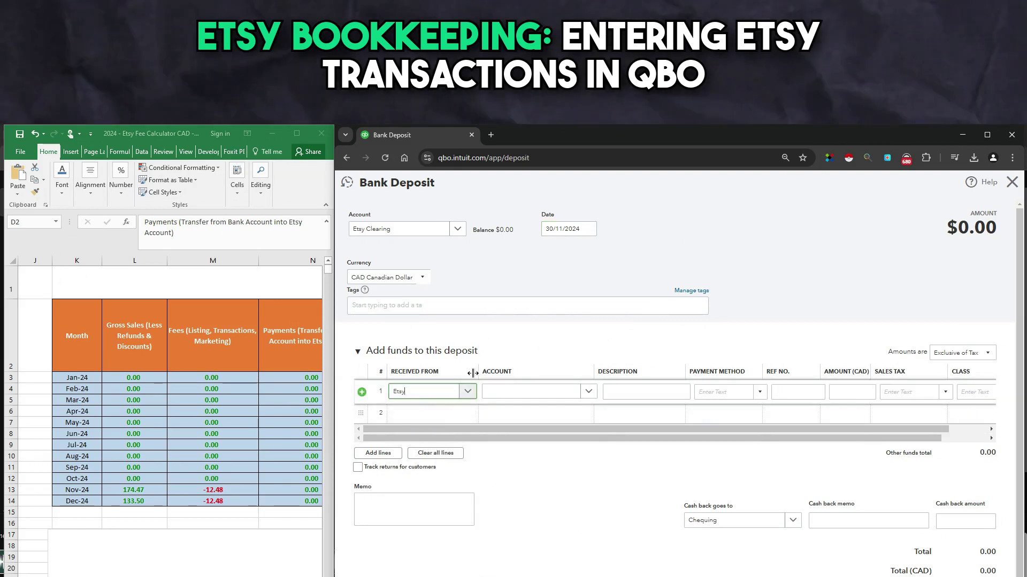
click(535, 391)
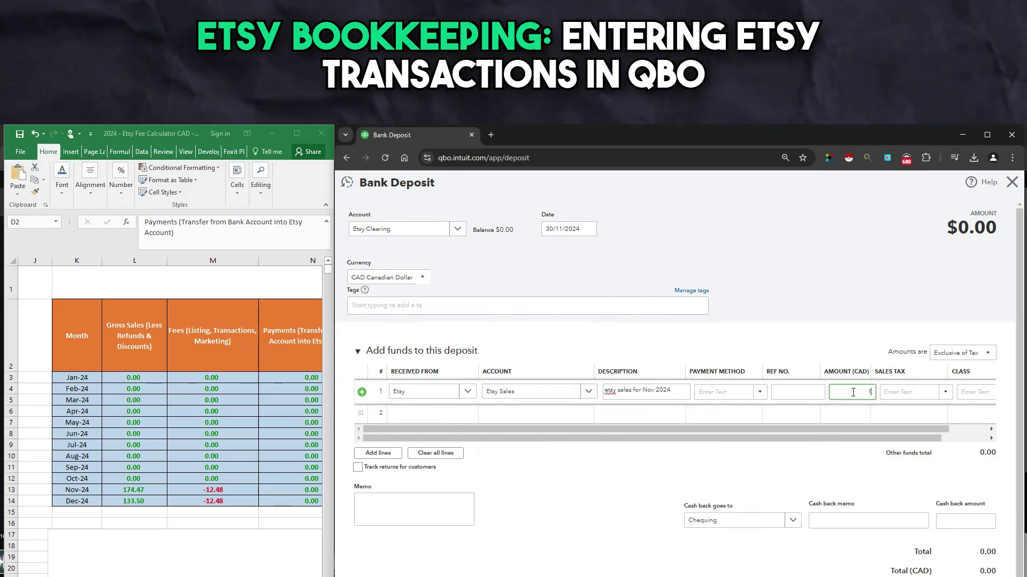
text(174.47)
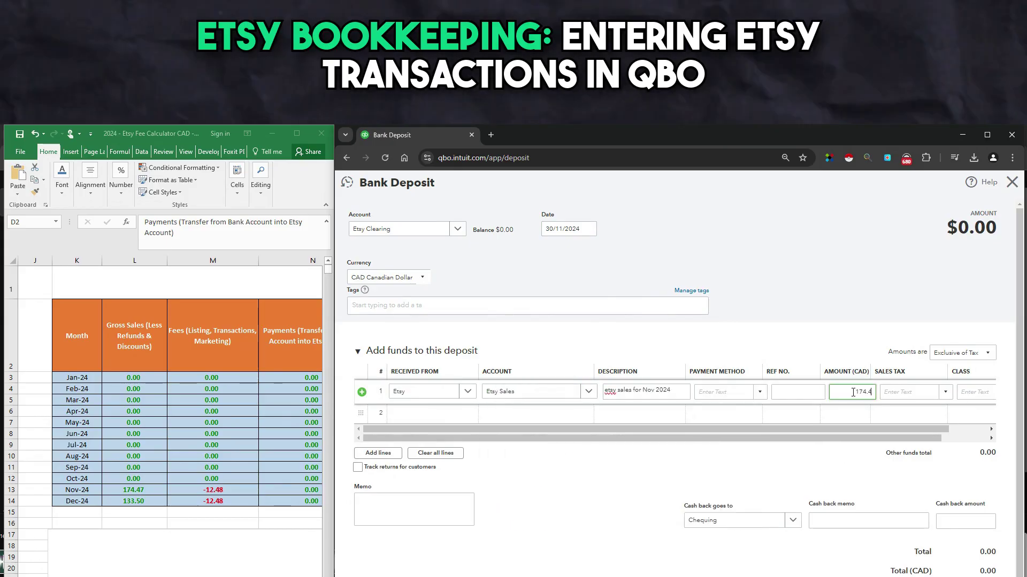
key(Tab)
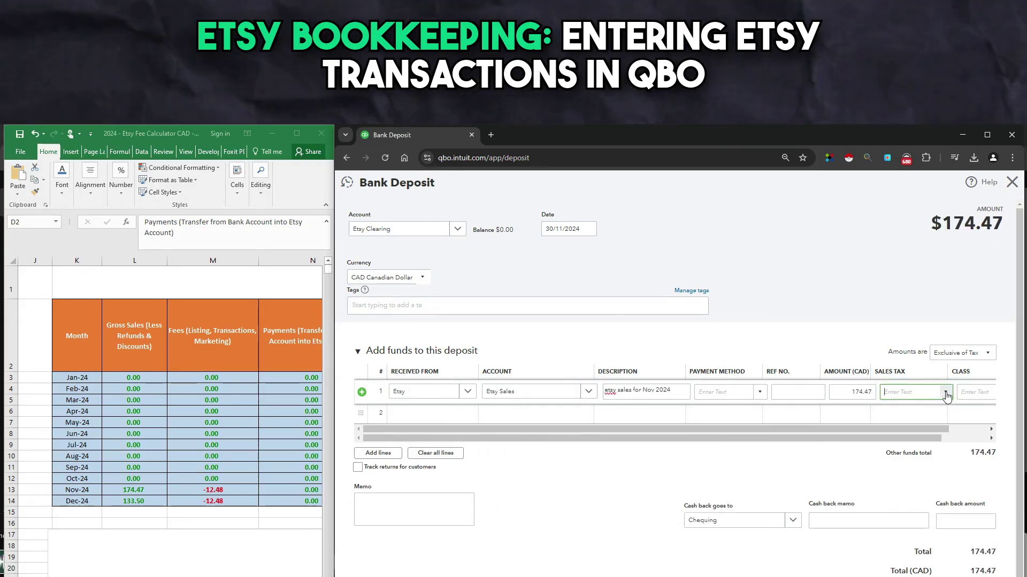
click(944, 391)
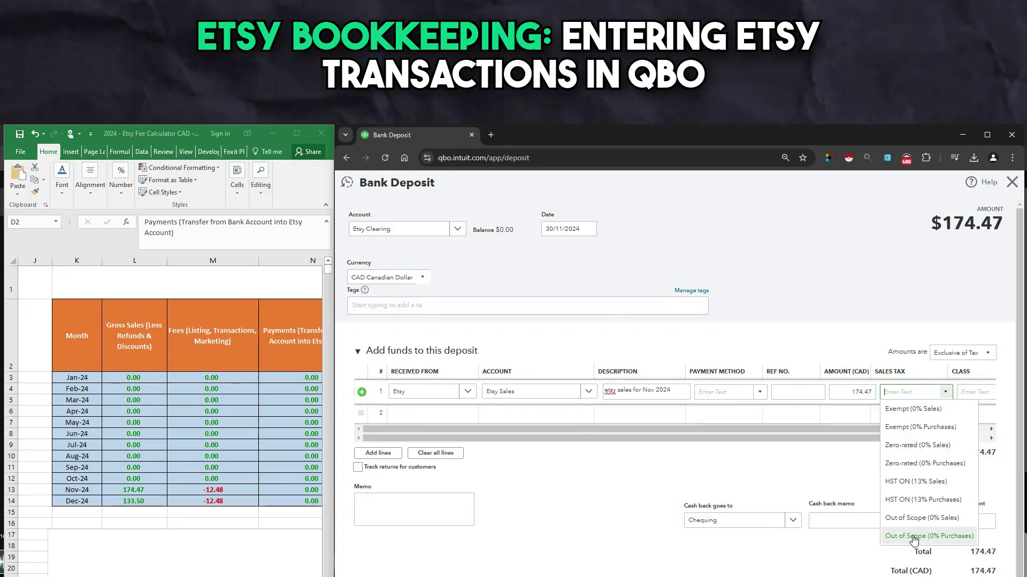
click(920, 519)
click(846, 296)
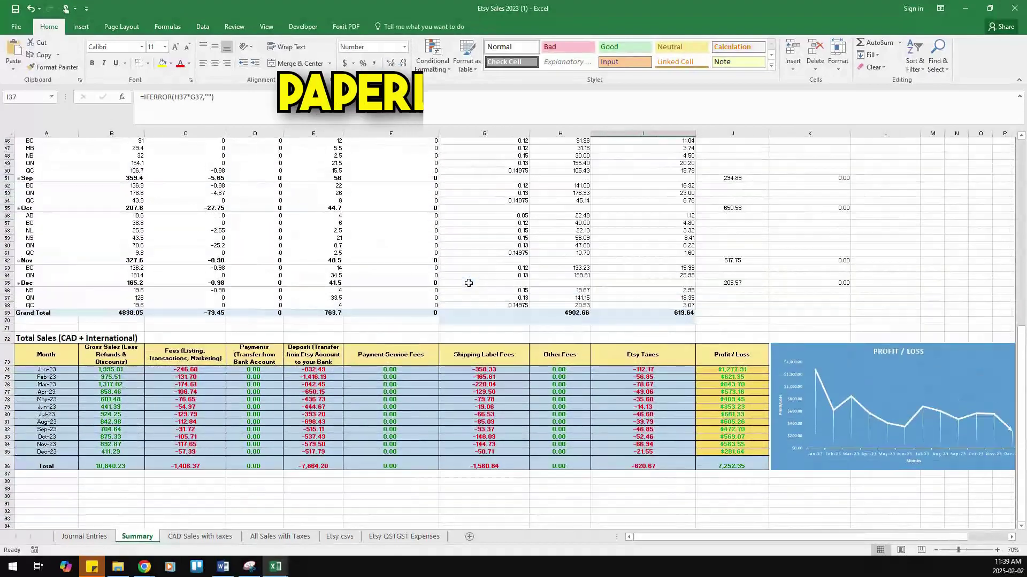
- Scroll through the 2023 Total Sales summary in Excel
scroll(551, 278, up, 7)
scroll(539, 265, up, 7)
scroll(513, 262, down, 13)
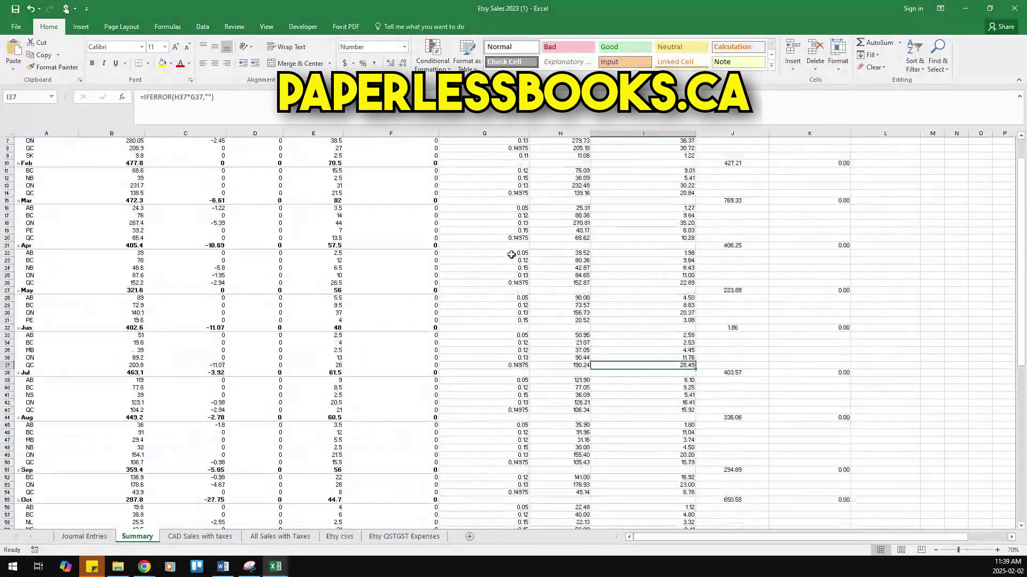
scroll(505, 259, down, 2)
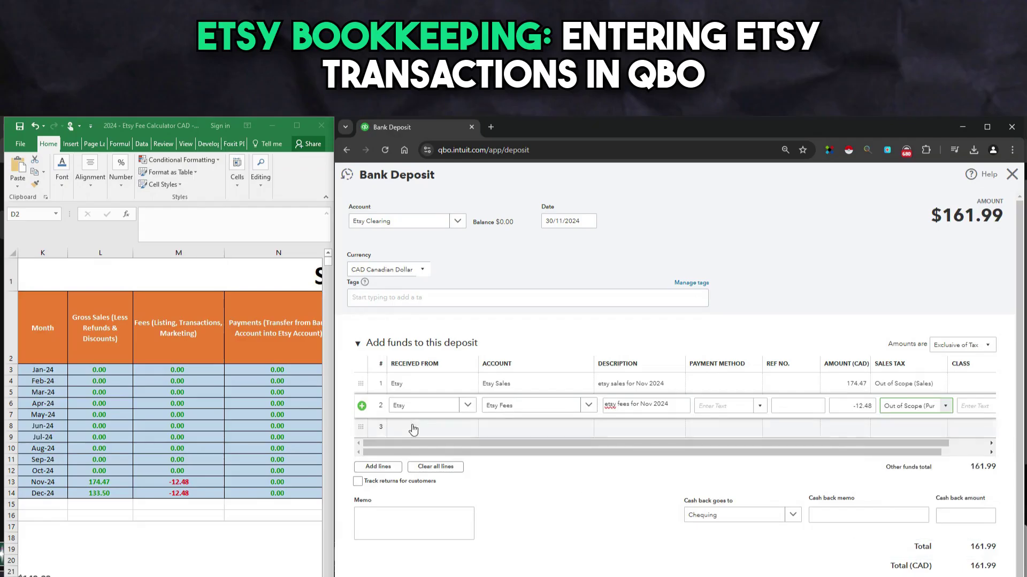
- Enter Etsy as the payer on the deposit's third line
click(405, 428)
text(Etsy)
key(Tab)
- Complete row 3 as Etsy Shipping Label Fees, 'etsy shipping label fees for Nov 2024', 26.21, Out of Scope (Purchases)
text(Etsy Ship)
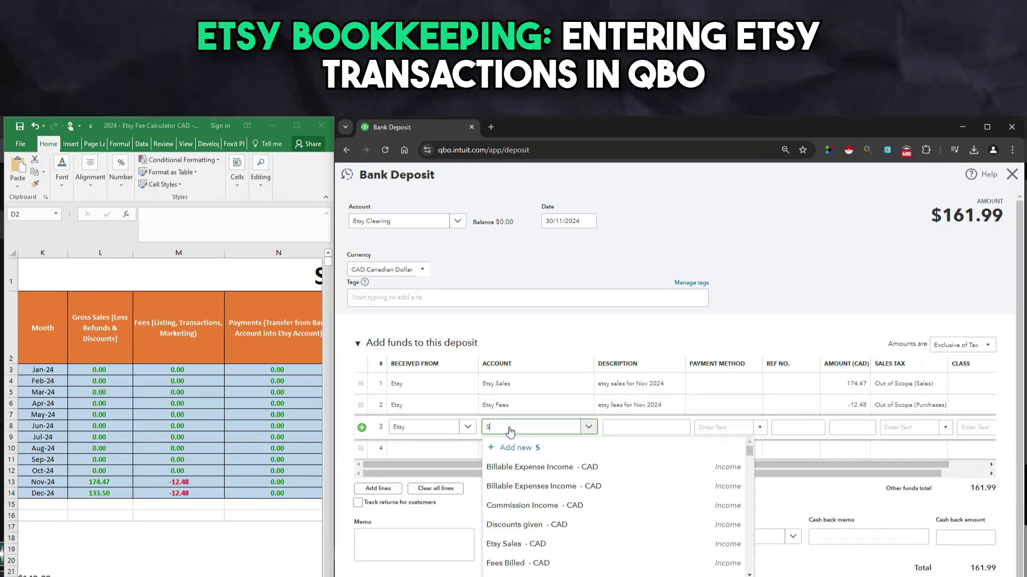
key(Tab)
click(642, 405)
click(669, 431)
text(etsy shipping label fees for Nov 2024)
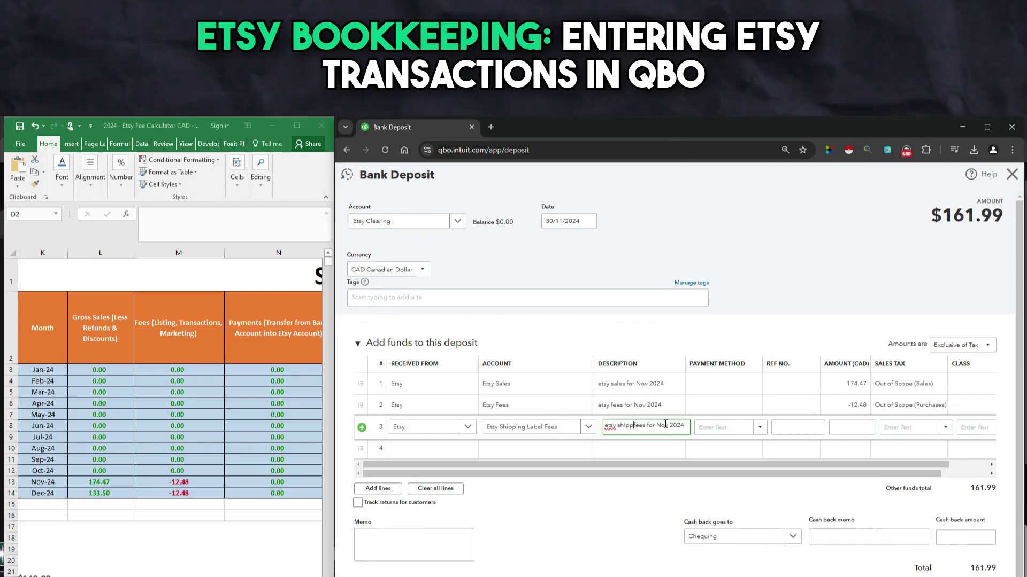
click(239, 482)
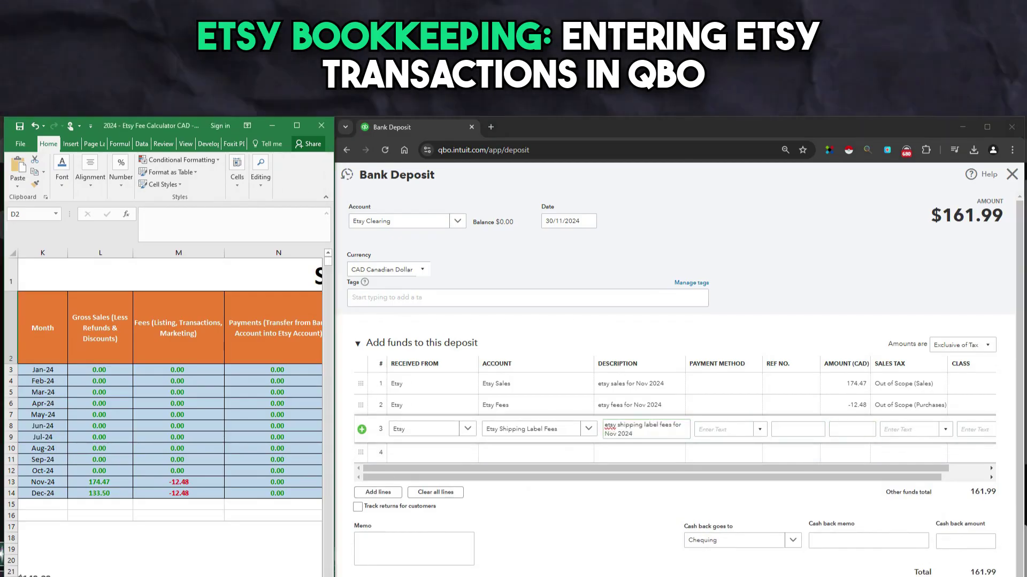
scroll(239, 482, right, 4)
click(851, 429)
text(26.21)
click(909, 429)
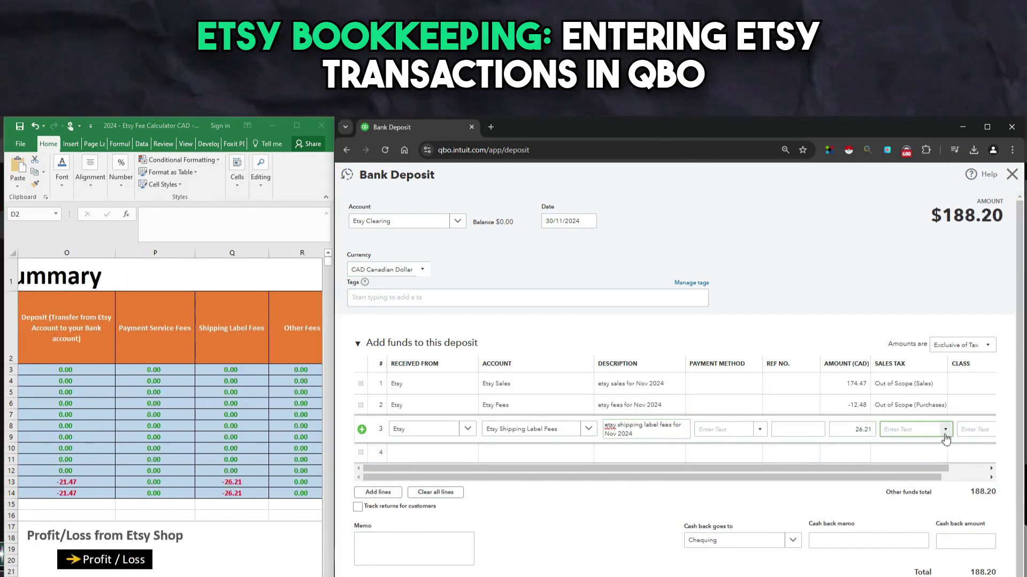
click(918, 573)
click(613, 522)
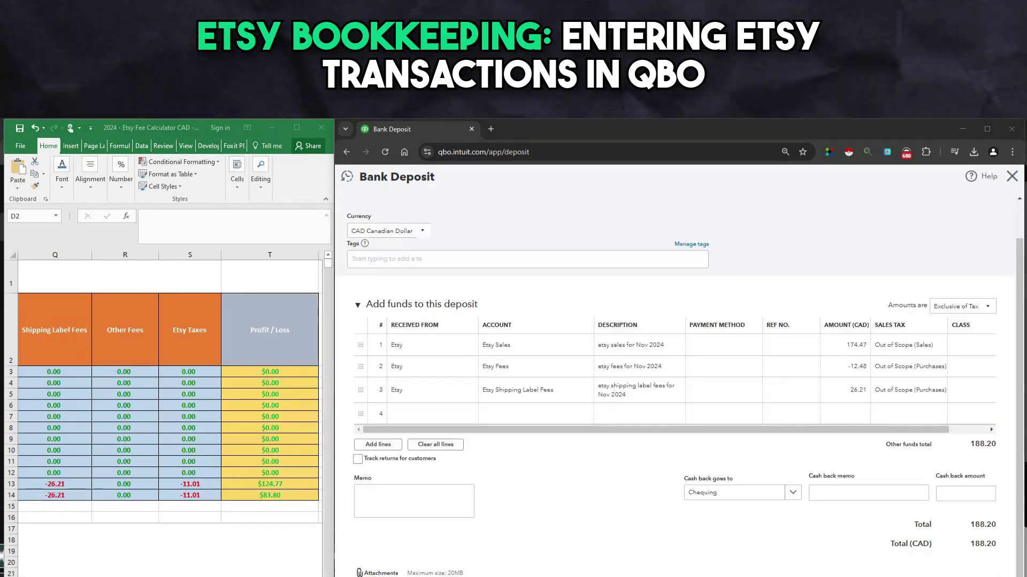
- Add more lines and set row 4 to payer Etsy with account Etsy Fees
click(378, 444)
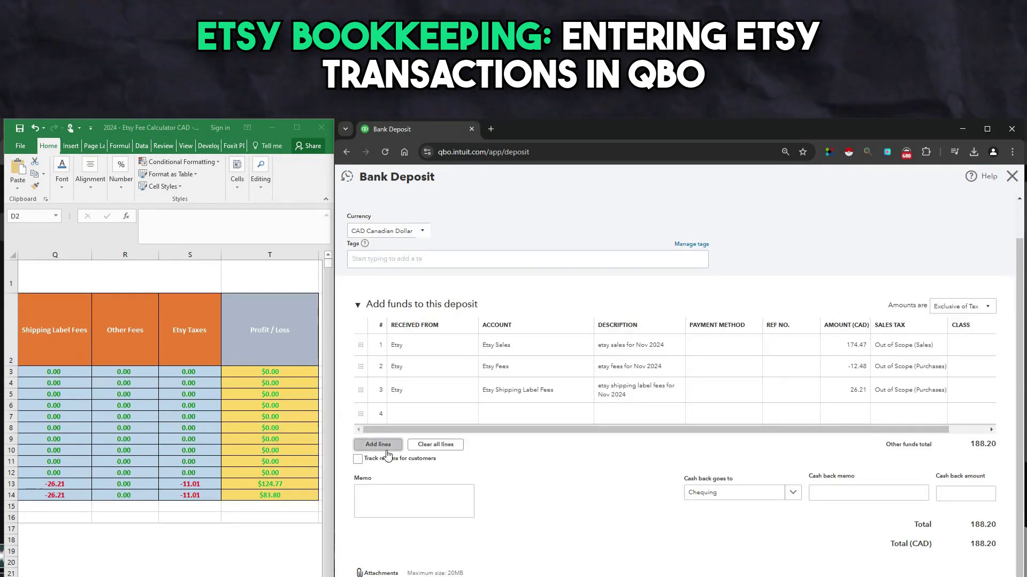
click(407, 416)
text(Etsy)
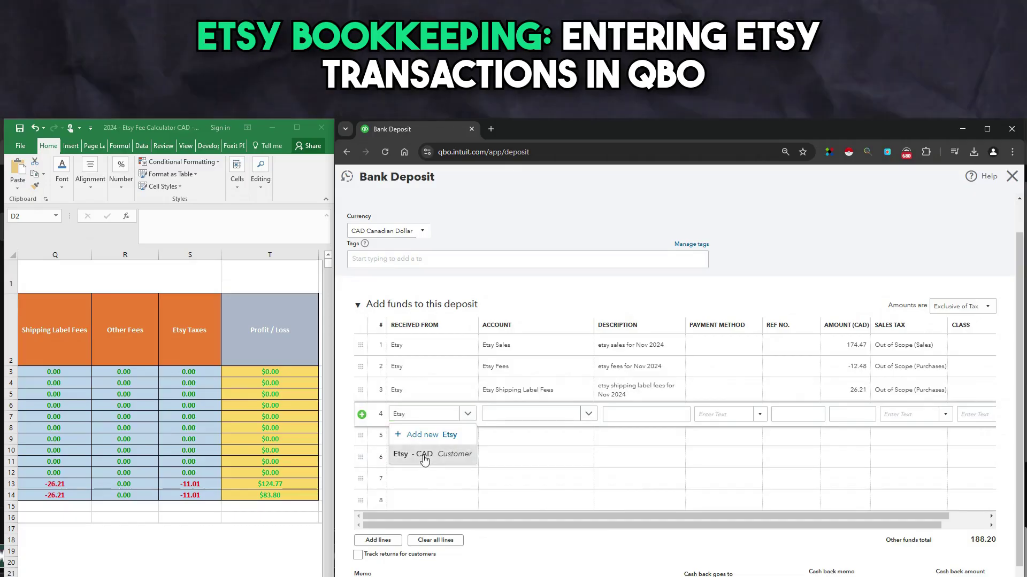
click(422, 454)
click(549, 416)
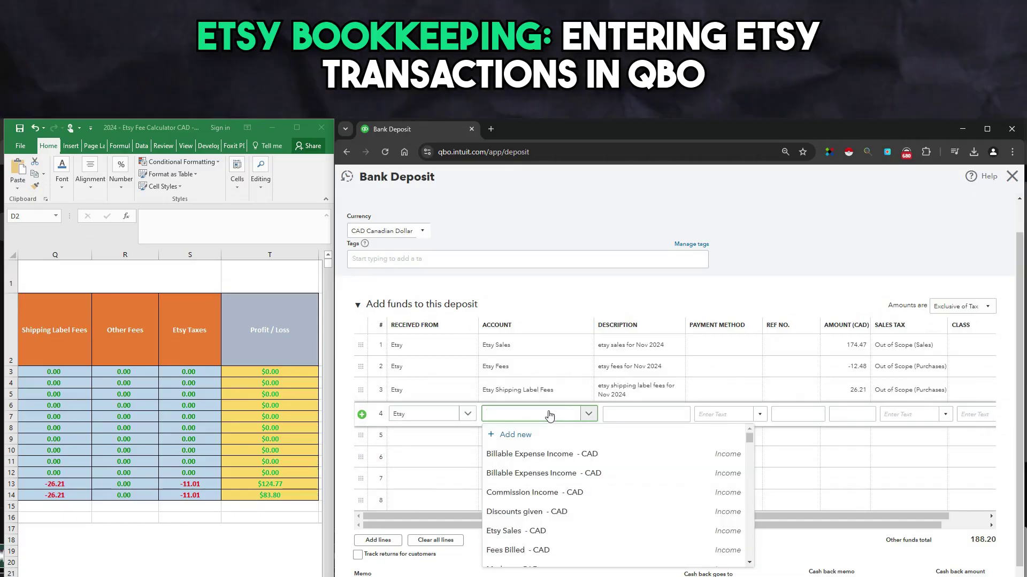
text(Etsy Fee)
click(534, 454)
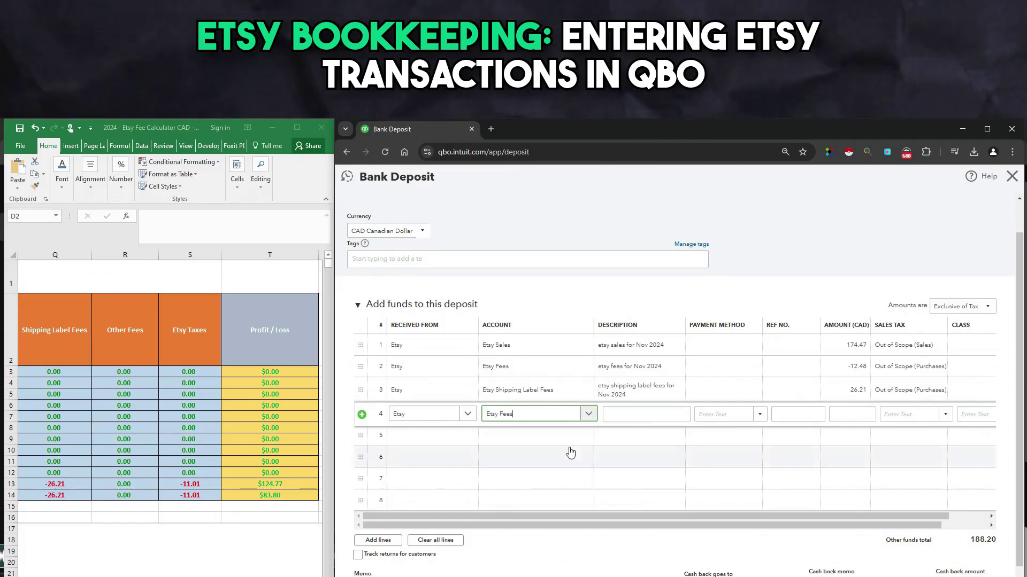
- Give row 4 a description ending in 'taxes on fees Nov'
click(628, 395)
key(ctrl+c)
click(629, 417)
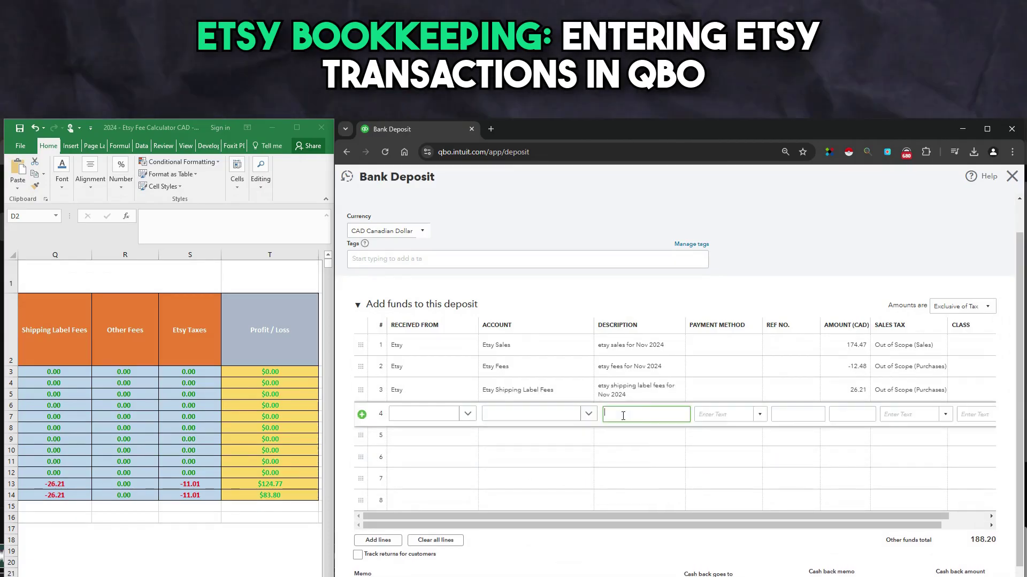
key(ctrl+v)
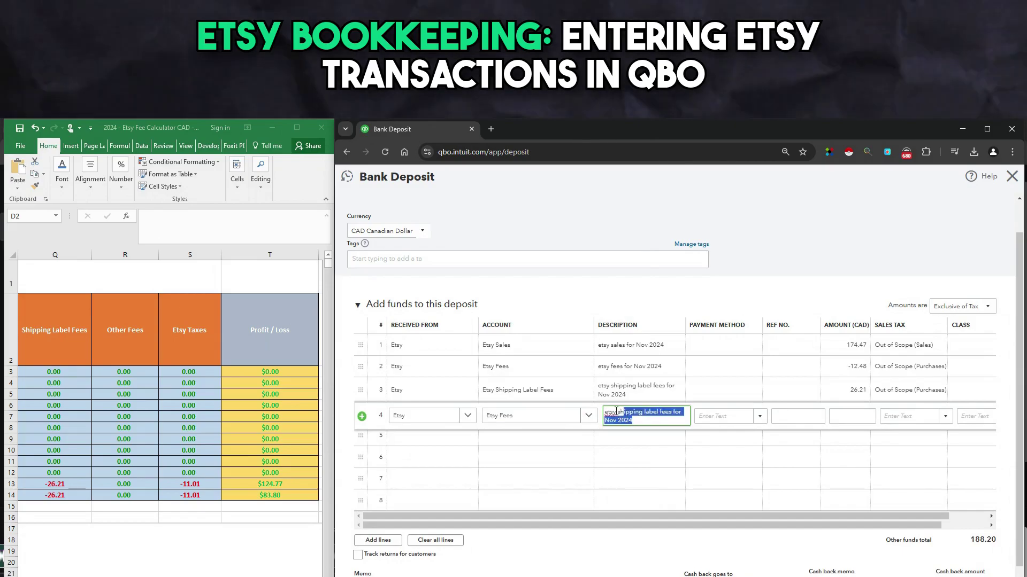
click(658, 424)
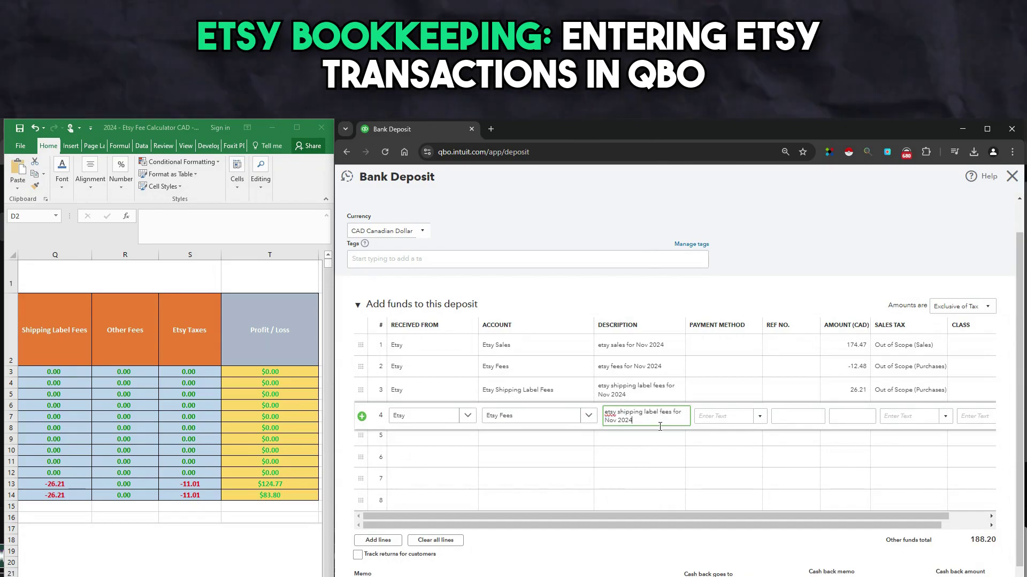
key(BackSpace)
key(BackSpace)
key(BackSpace)
key(BackSpace)
key(BackSpace)
key(BackSpace)
key(BackSpace)
key(BackSpace)
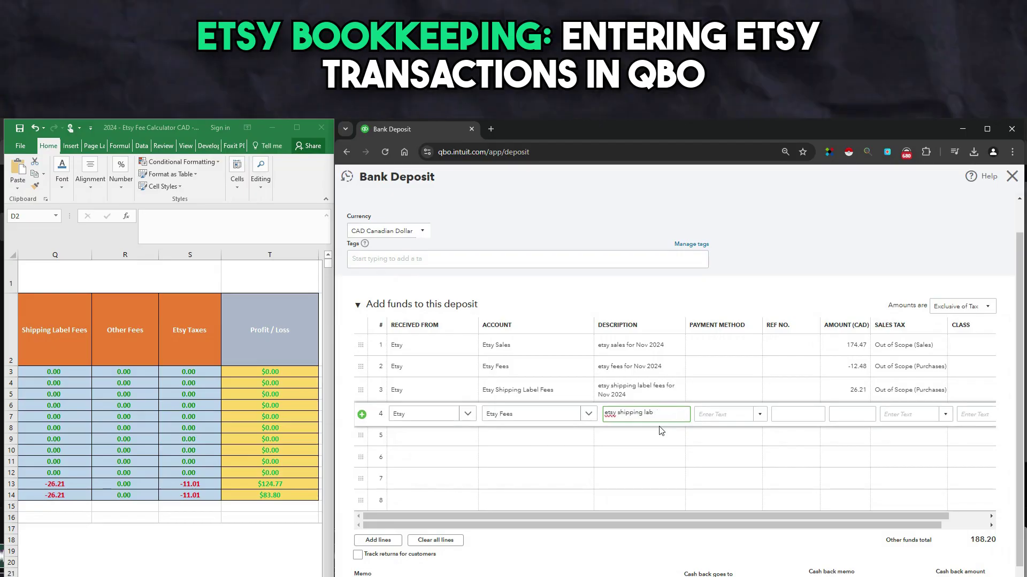
key(BackSpace)
key(BackSpace)
key(BackSpace)
key(BackSpace)
key(BackSpace)
key(BackSpace)
key(BackSpace)
key(BackSpace)
key(BackSpace)
key(BackSpace)
key(BackSpace)
key(BackSpace)
key(BackSpace)
text(tax)
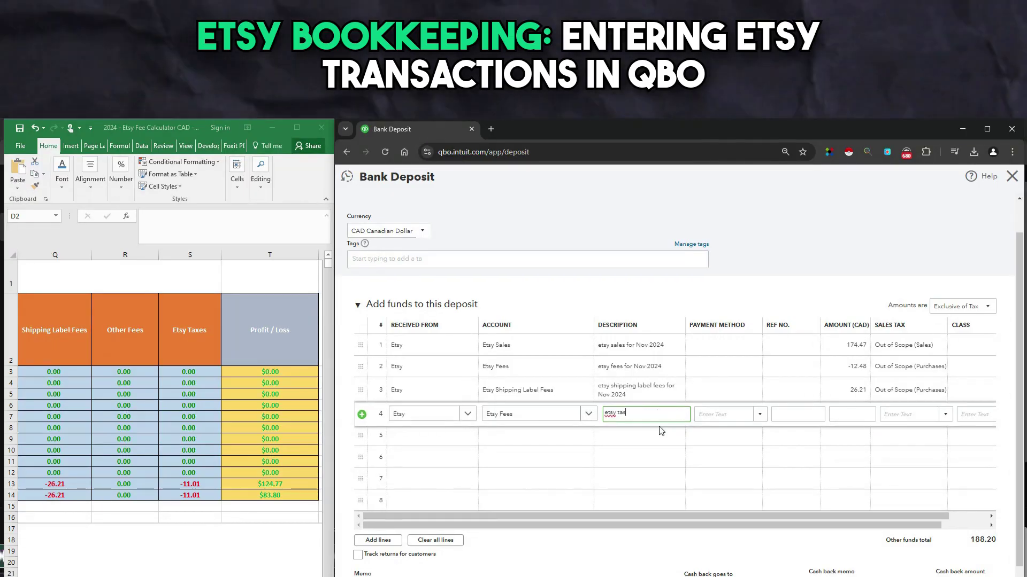
text(es on )
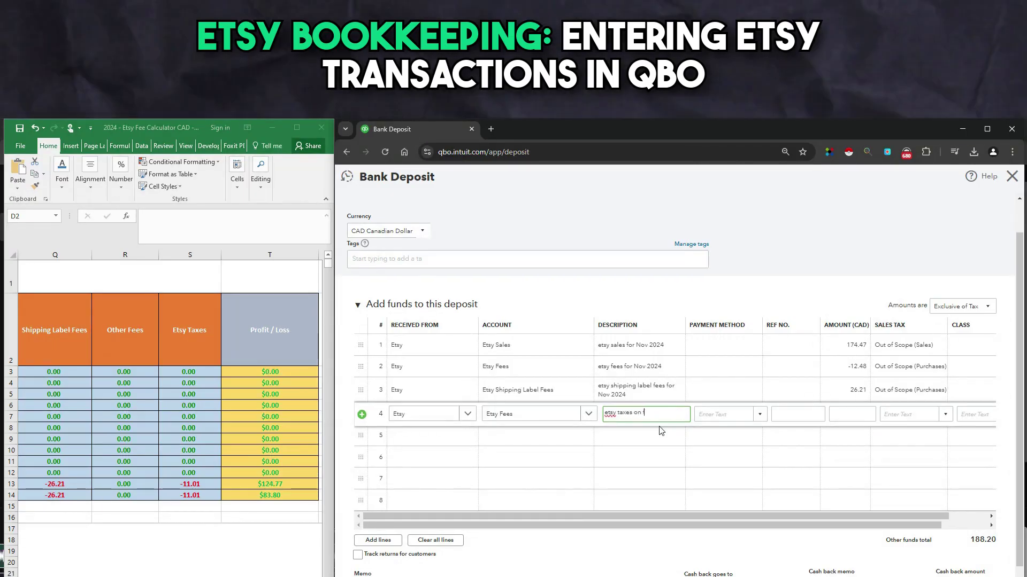
text(fees Nov 2024)
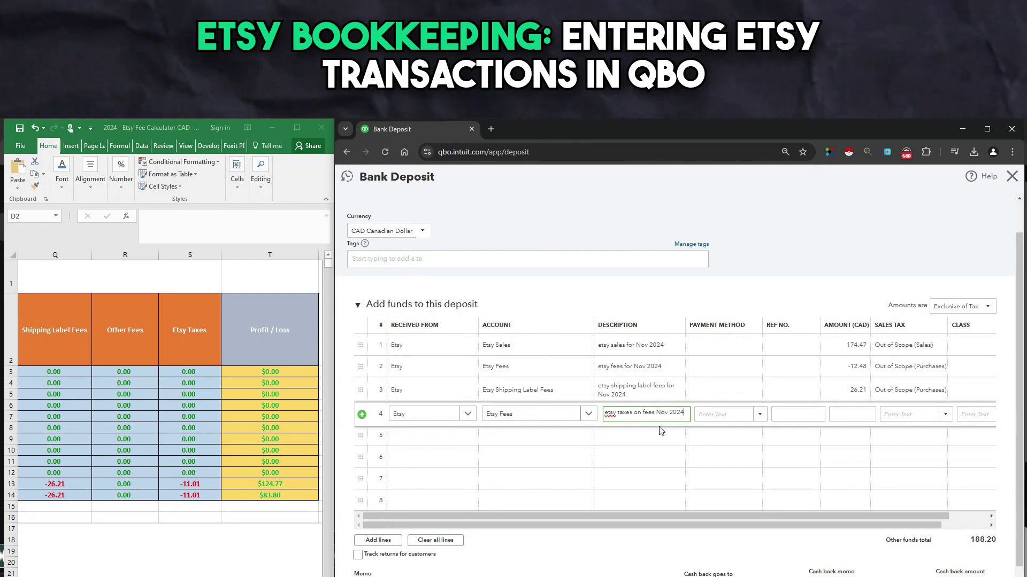
key(Tab)
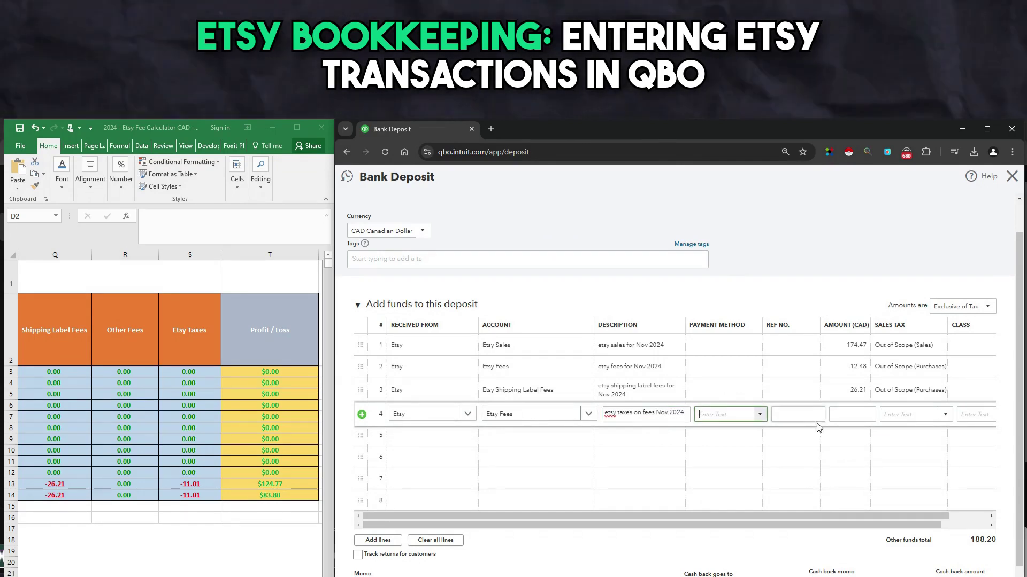
- Set row 4's amount to -(11.01/0.13) = -84.69 with HST ON (13% Purchases)
click(854, 411)
text(1)
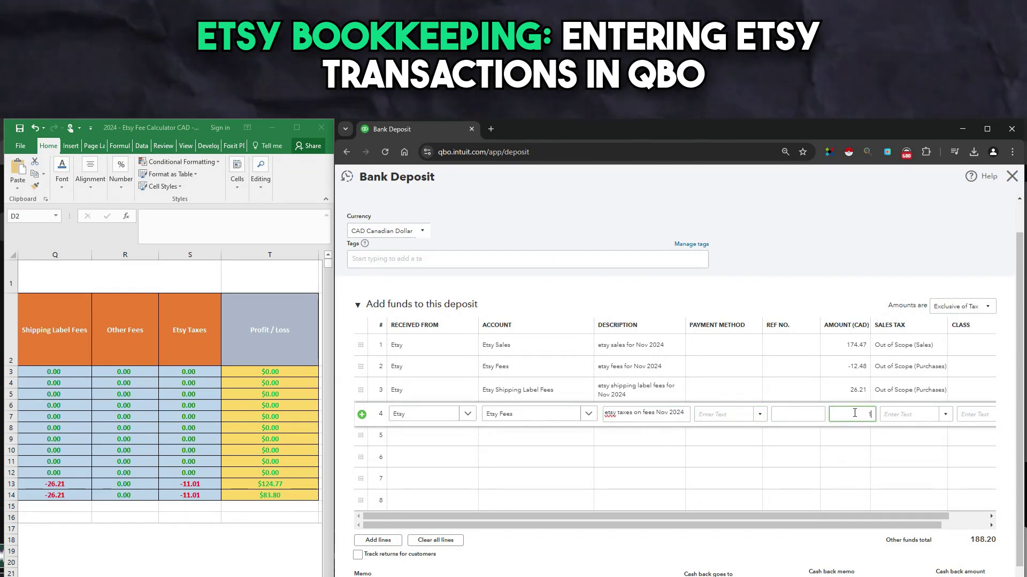
text(1.01)
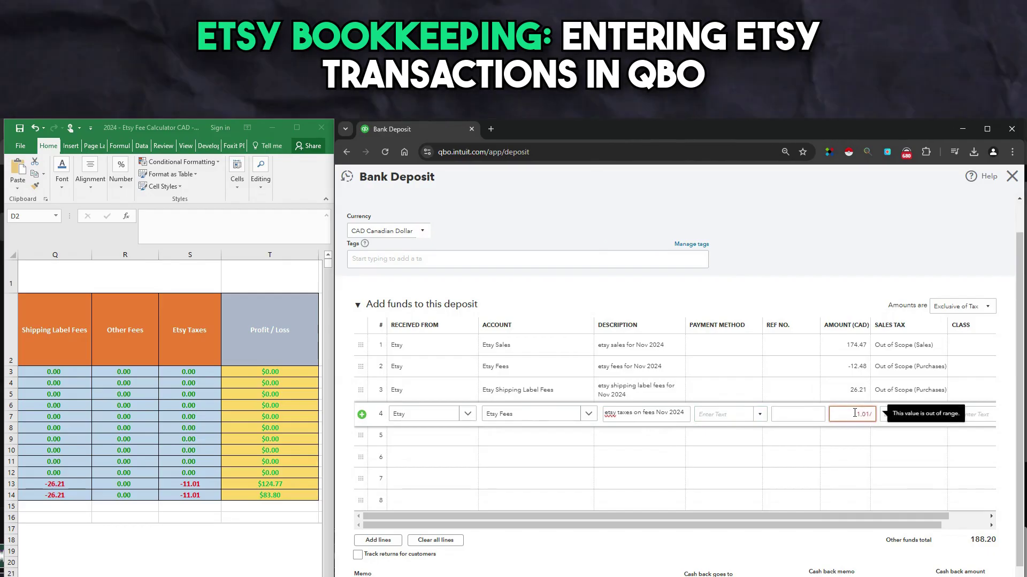
text(/0.13)
key(Tab)
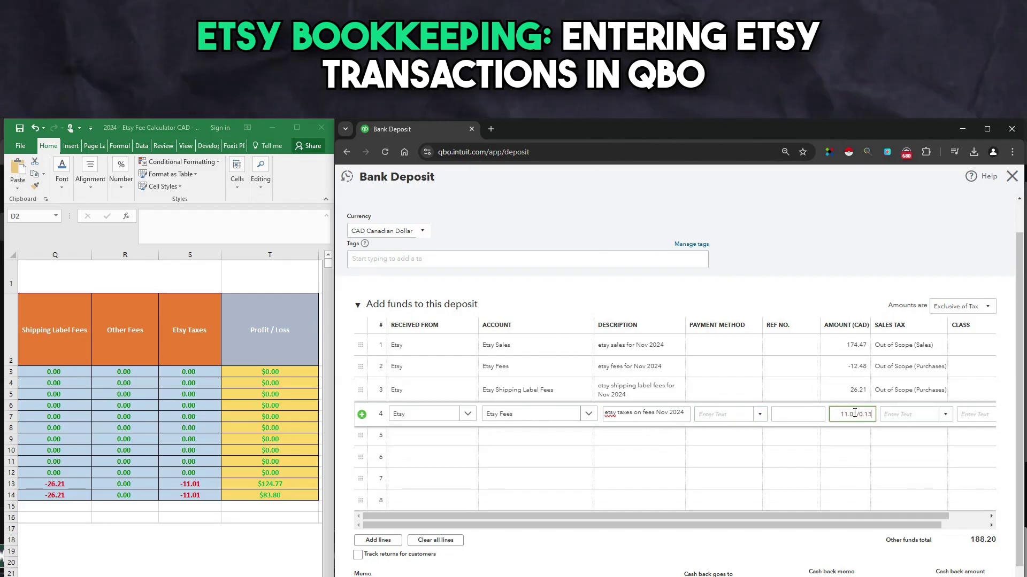
click(848, 416)
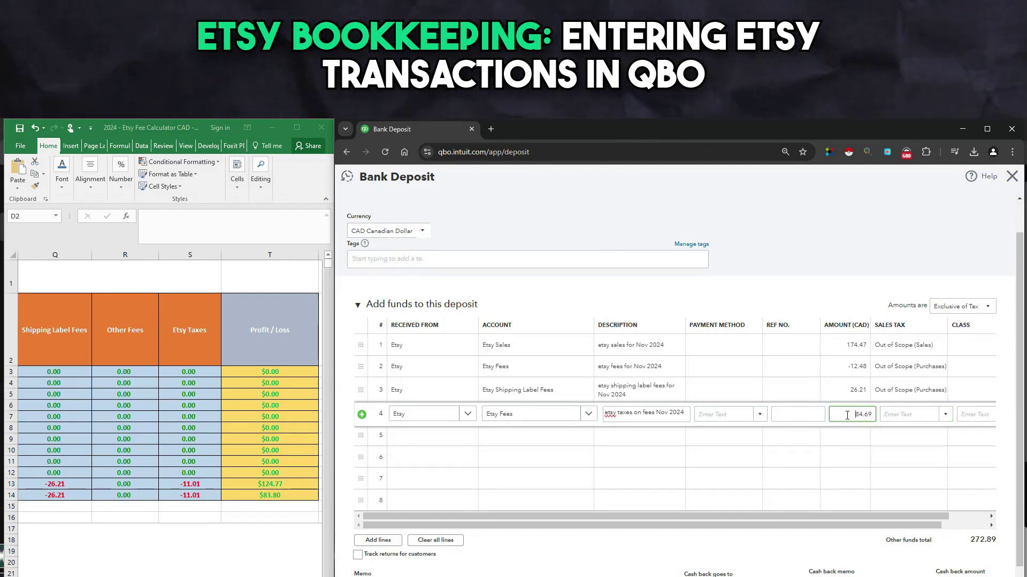
text(-)
key(Tab)
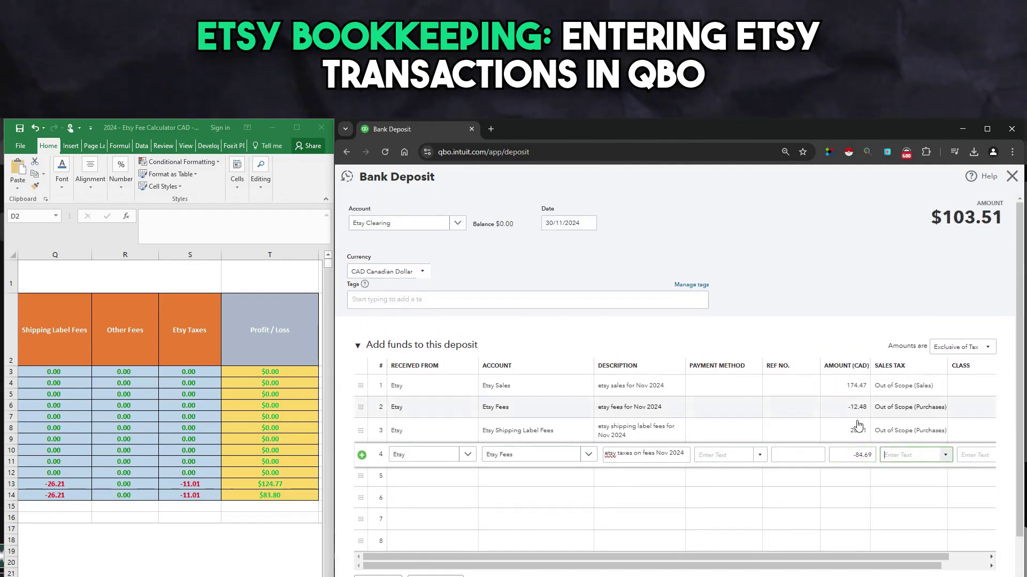
click(943, 457)
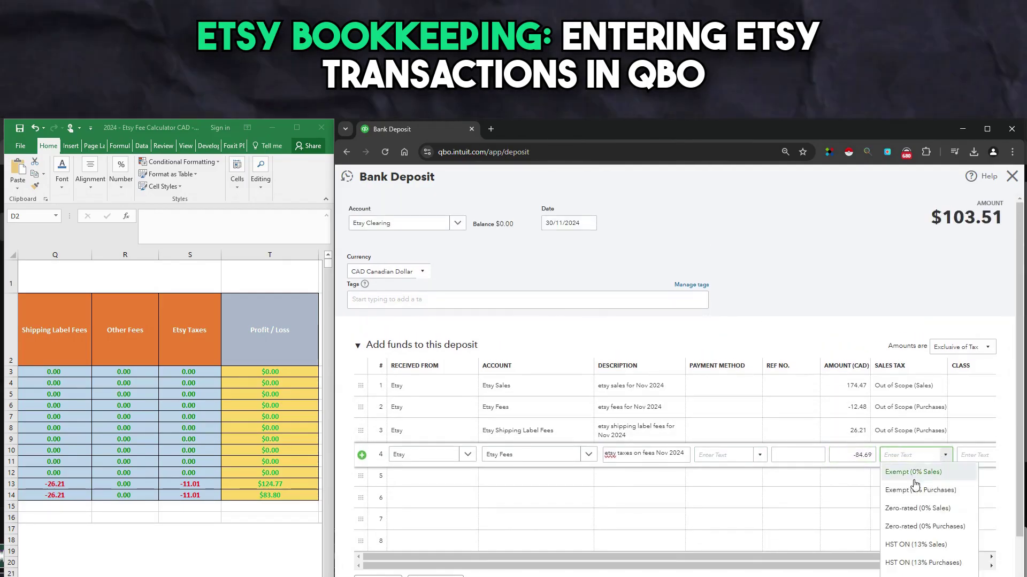
click(917, 563)
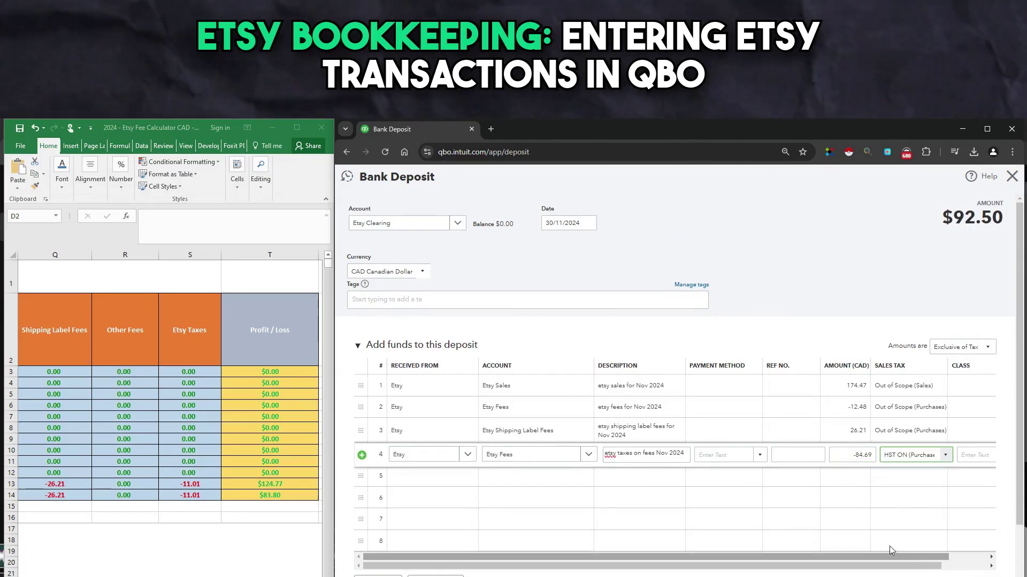
click(418, 475)
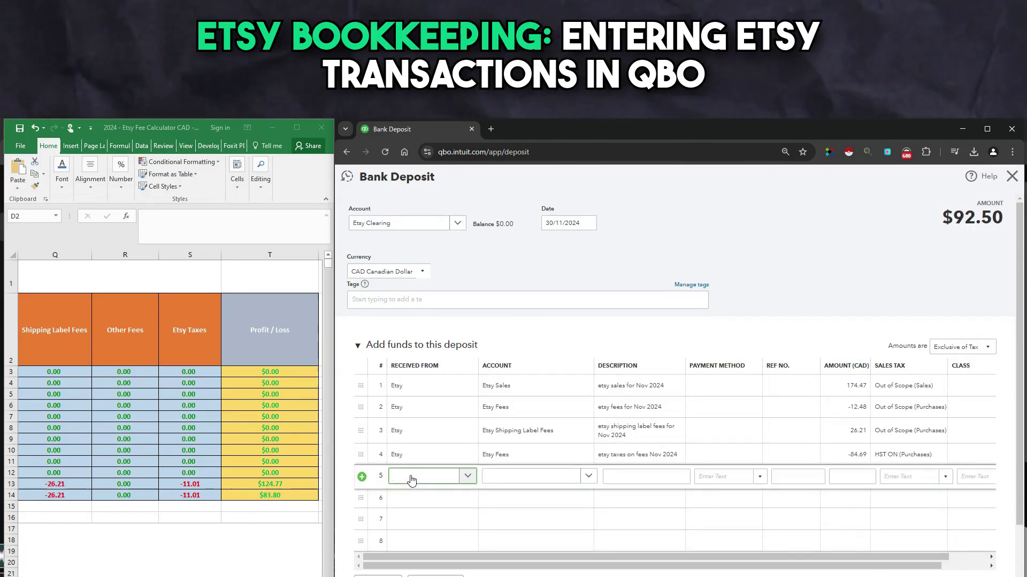
- Set row 5 to Etsy and Etsy Fees, reusing row 4's taxes-on-fees description
text(Etsy)
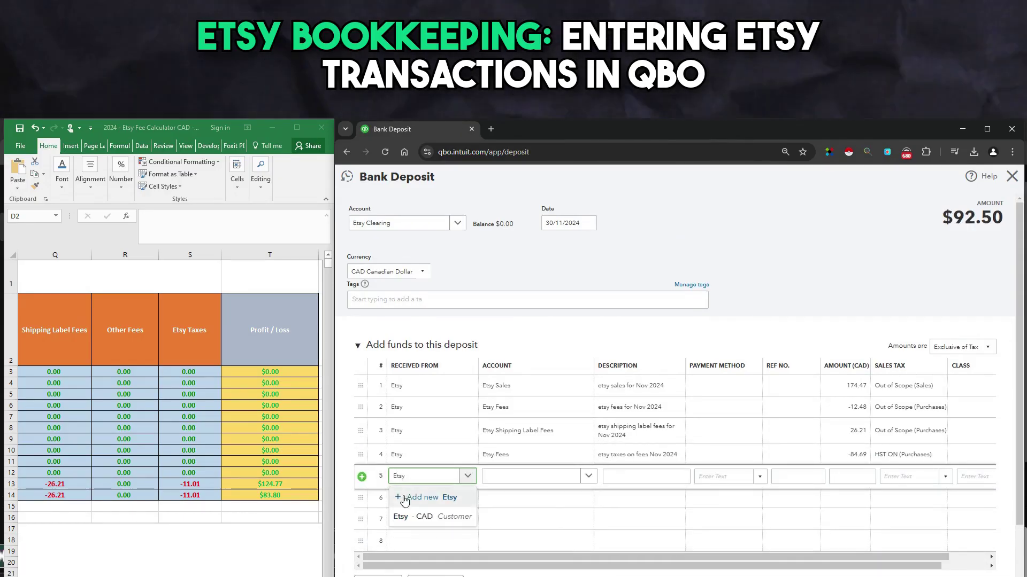
click(416, 518)
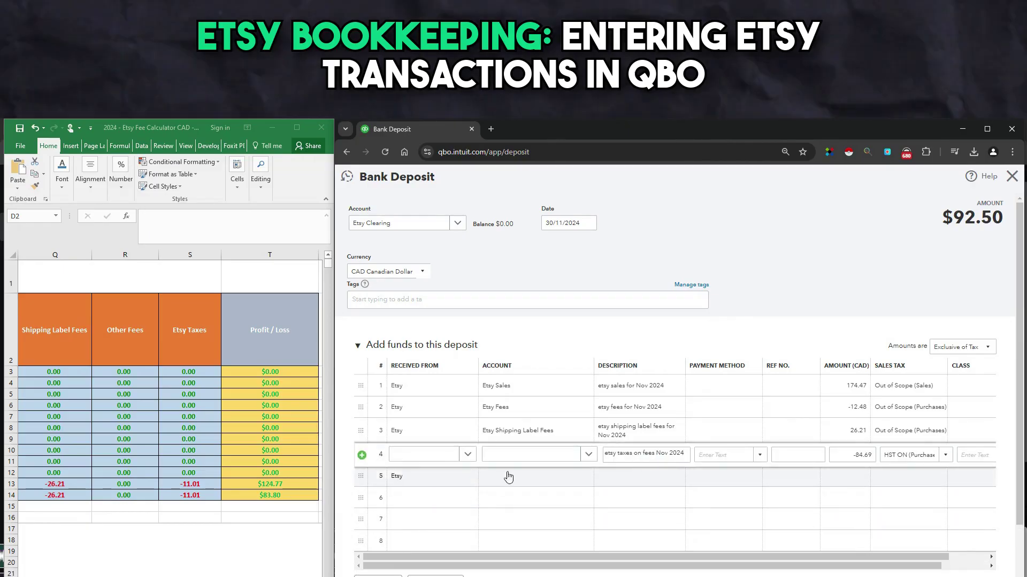
click(508, 480)
text(E)
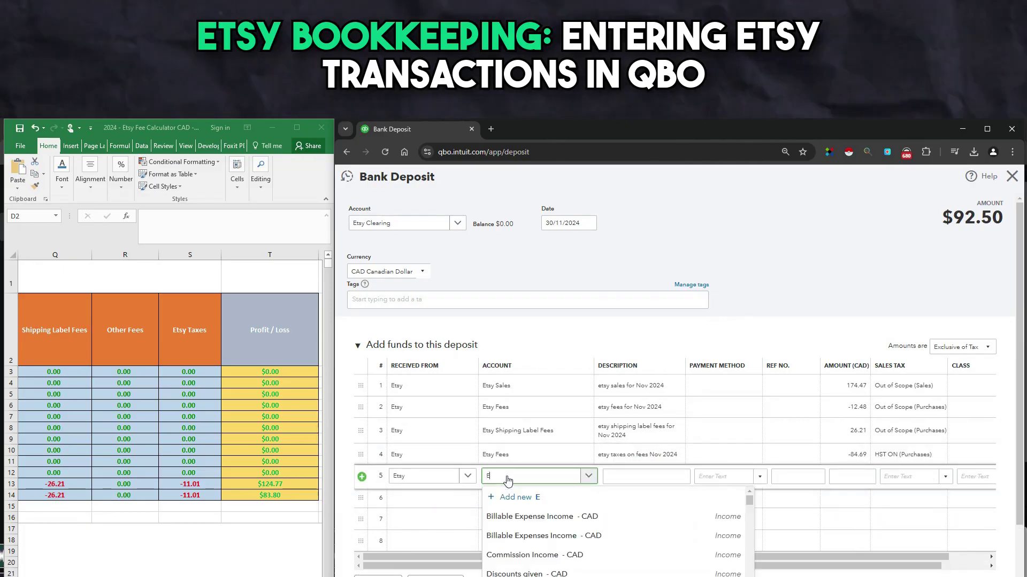
text(tsy)
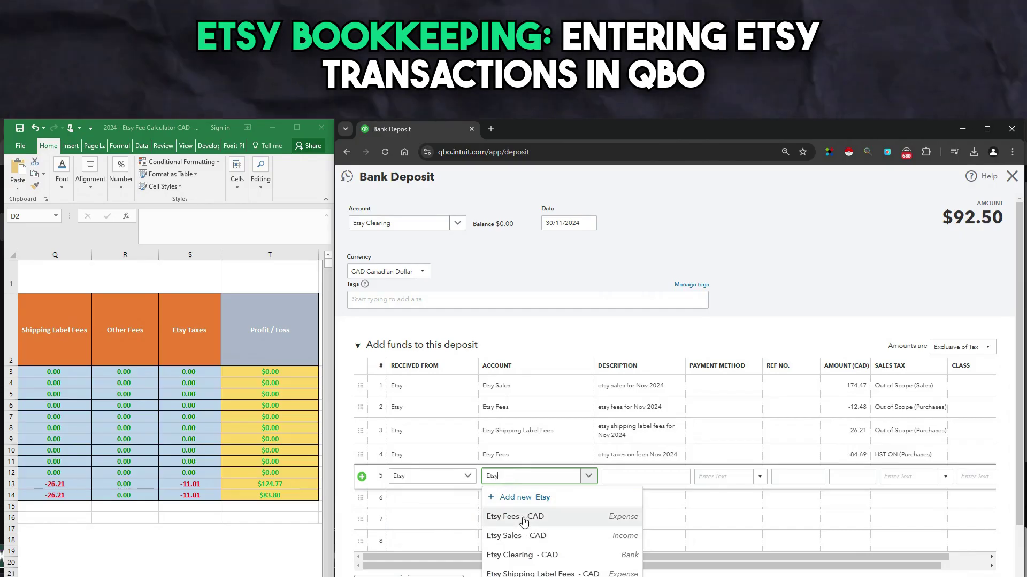
click(521, 519)
click(631, 455)
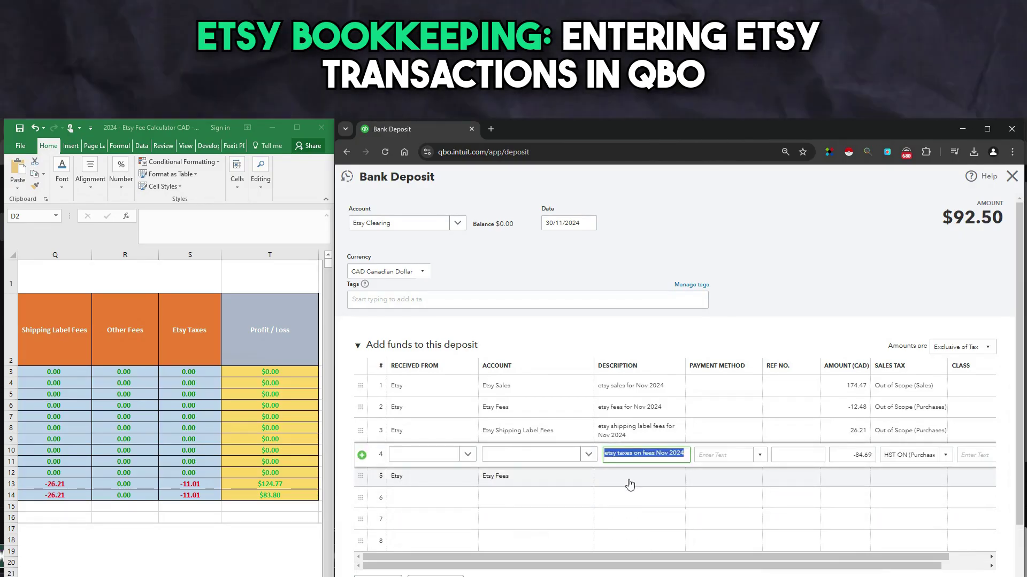
click(628, 481)
text(etsy taxes on fees Nov 2024)
- Enter 84.69 on row 5 as Out of Scope (Purchases) and check the -11.01 HST amount
click(850, 477)
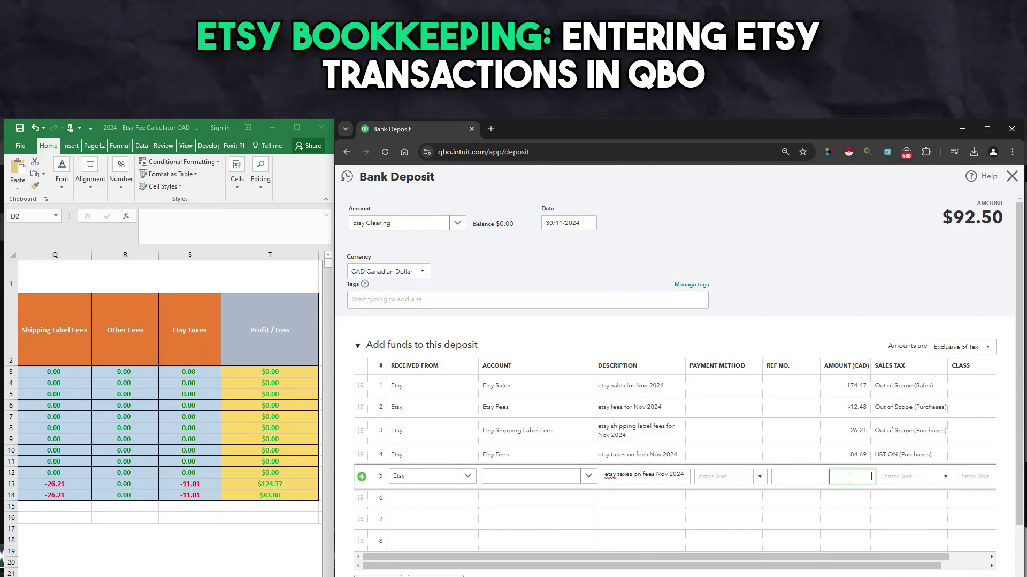
text(84.69)
key(Tab)
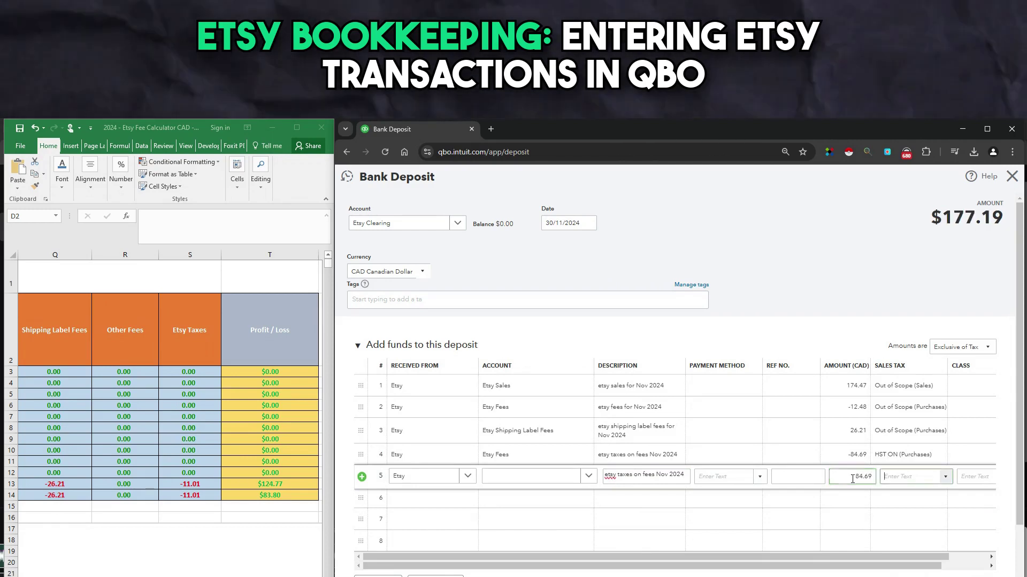
click(947, 477)
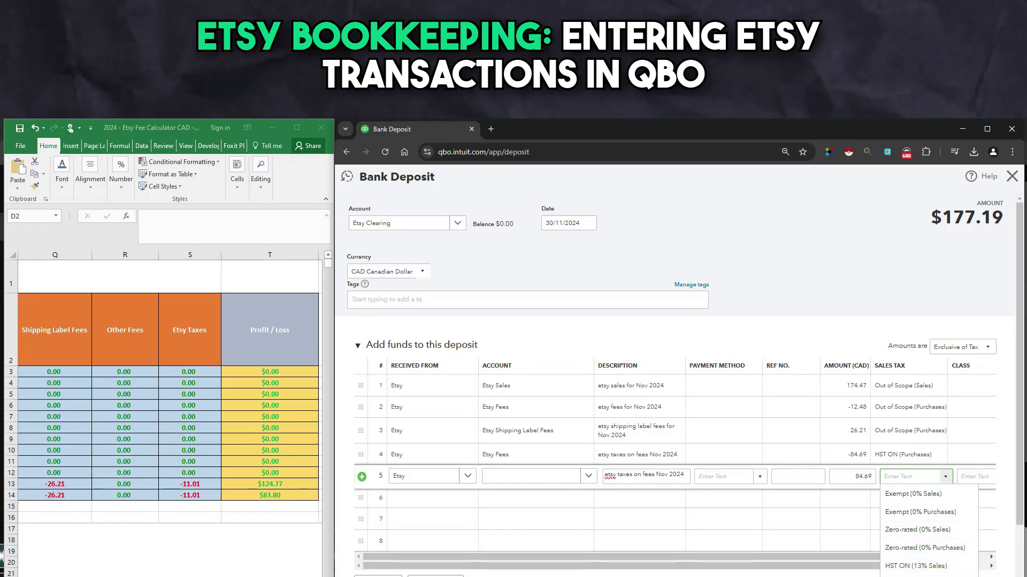
key(Return)
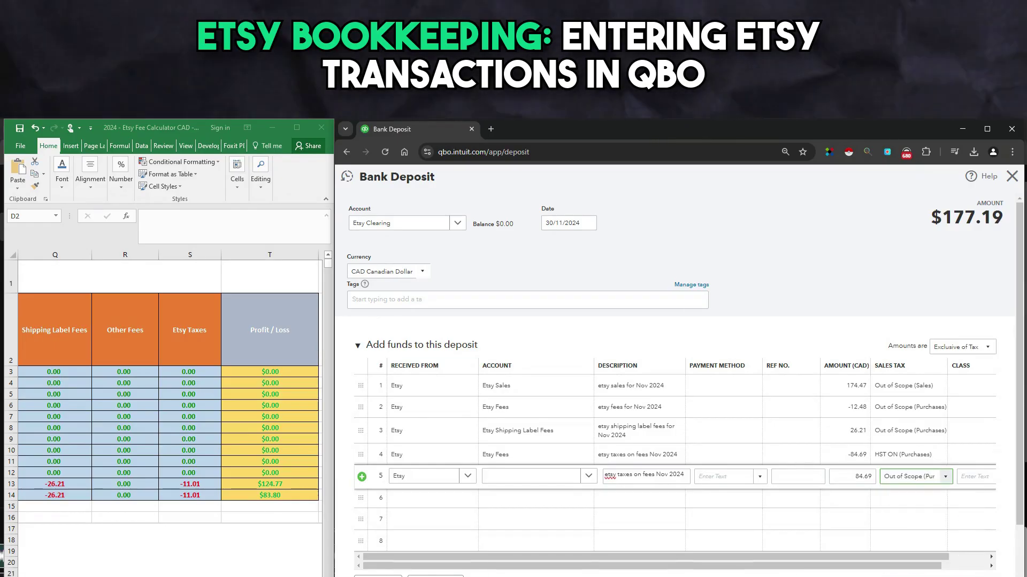
scroll(703, 551, down, 3)
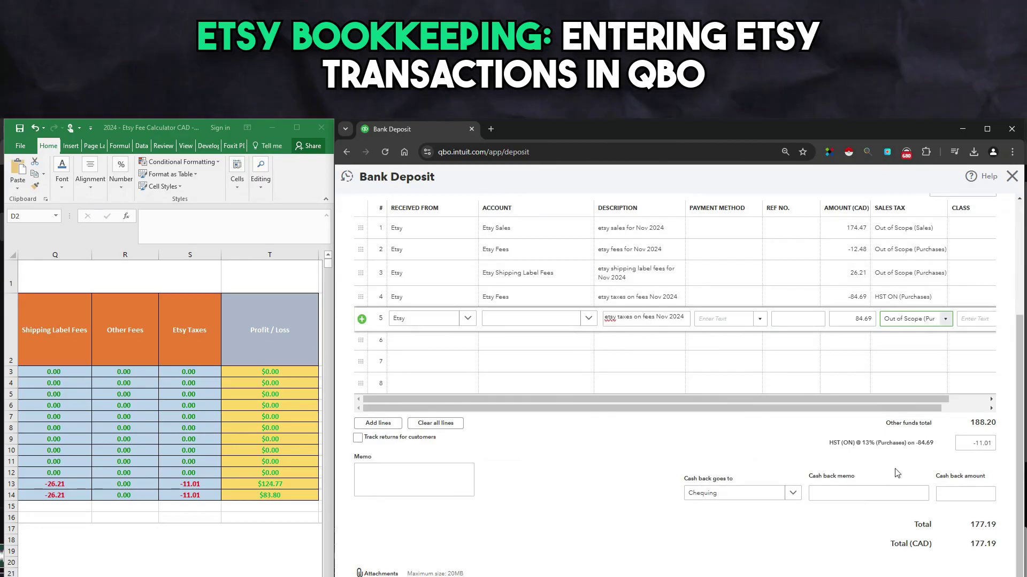
click(975, 443)
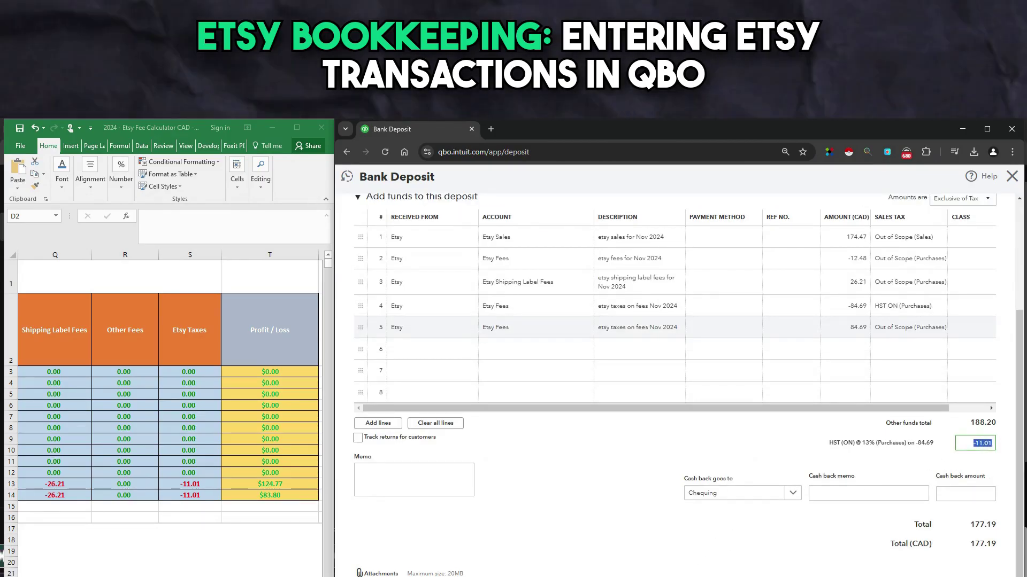
key(Tab)
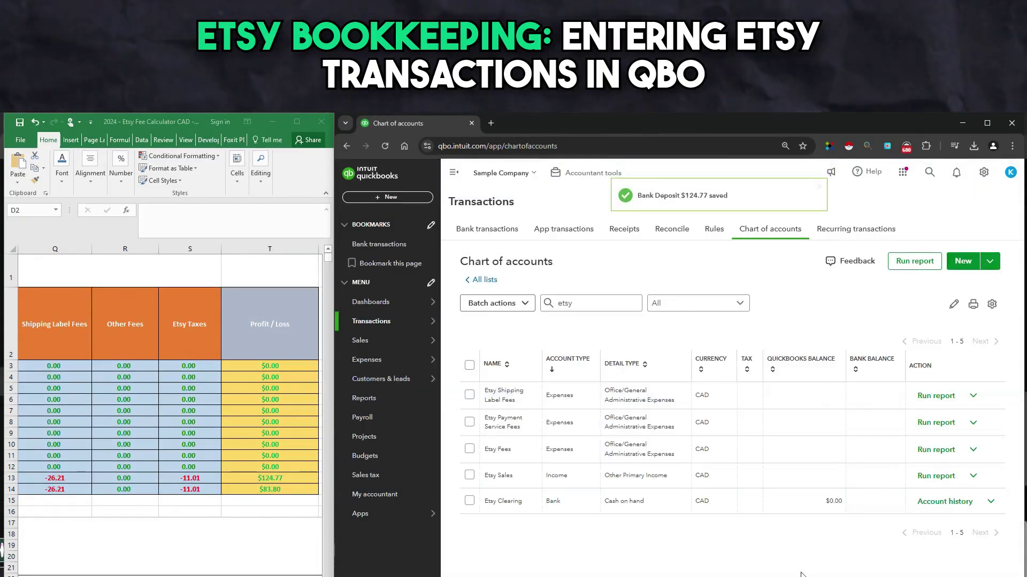
- Go to Transactions > Bank transactions from the left menu
mouse_move(398, 328)
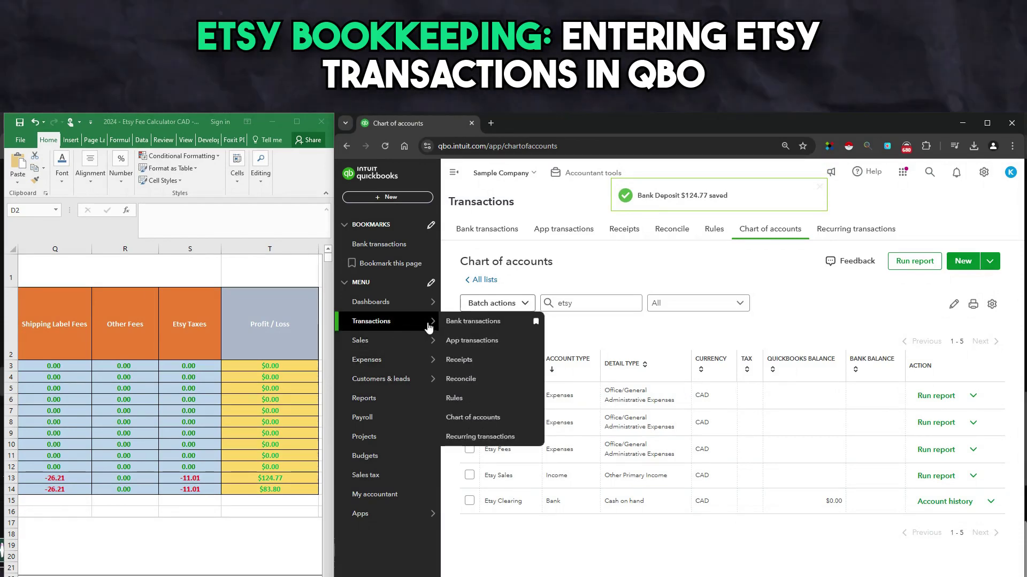
click(469, 323)
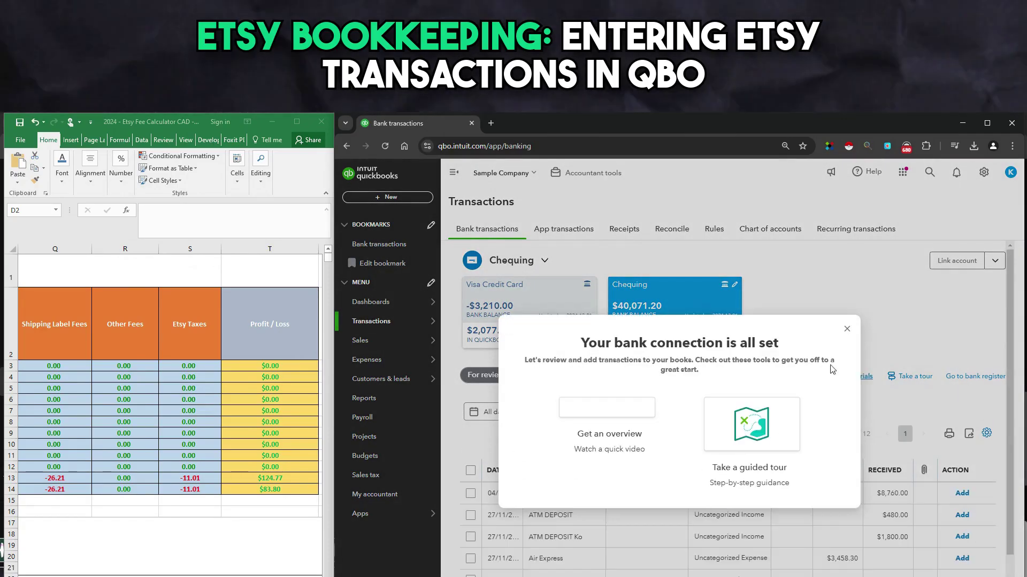
- Dismiss the bank connection notice and record the first ATM DEPOSIT as a transfer from Etsy Clearing
click(846, 329)
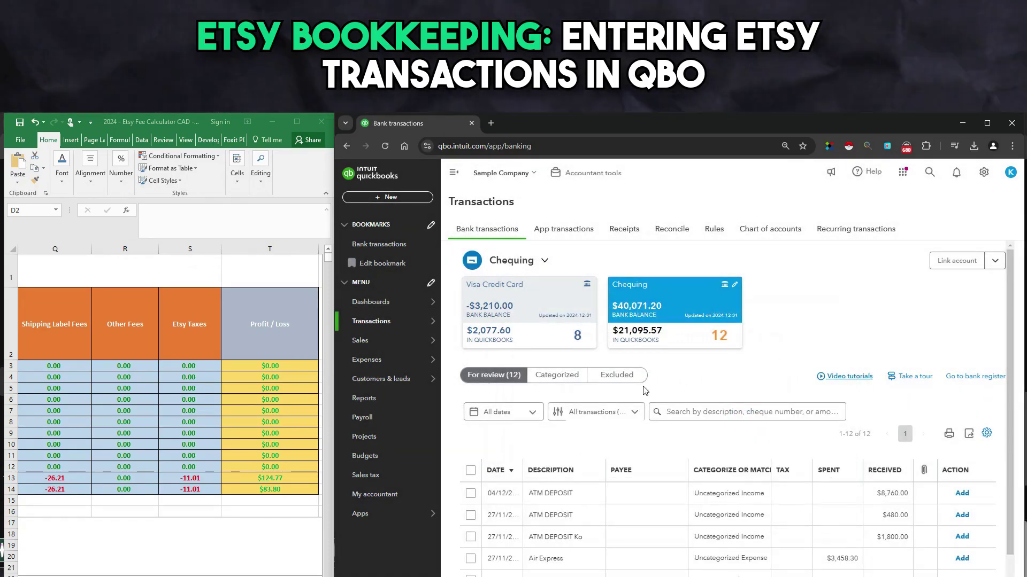
scroll(641, 395, down, 2)
scroll(589, 396, down, 2)
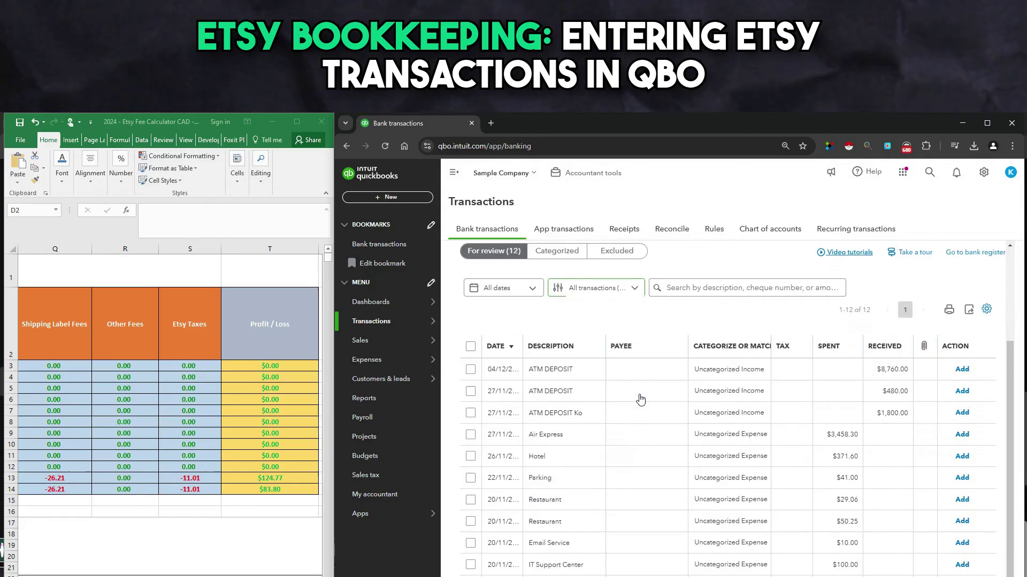
click(577, 374)
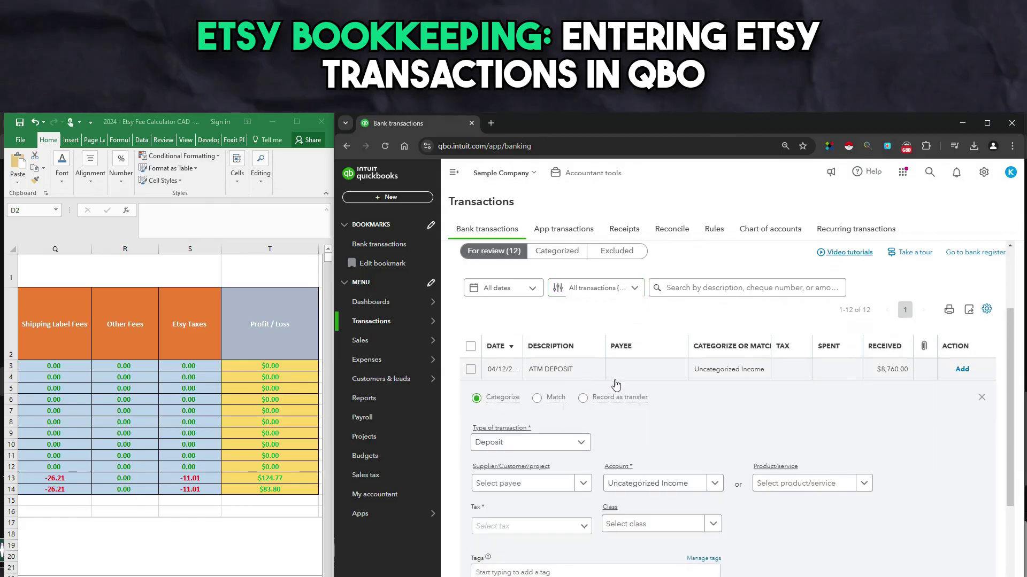
scroll(629, 408, down, 1)
click(583, 344)
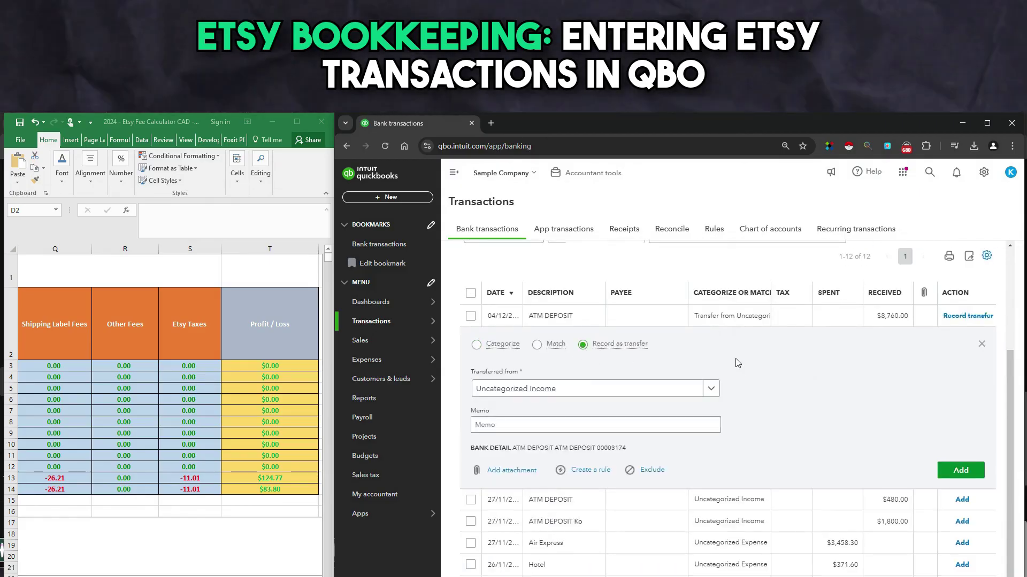
click(713, 395)
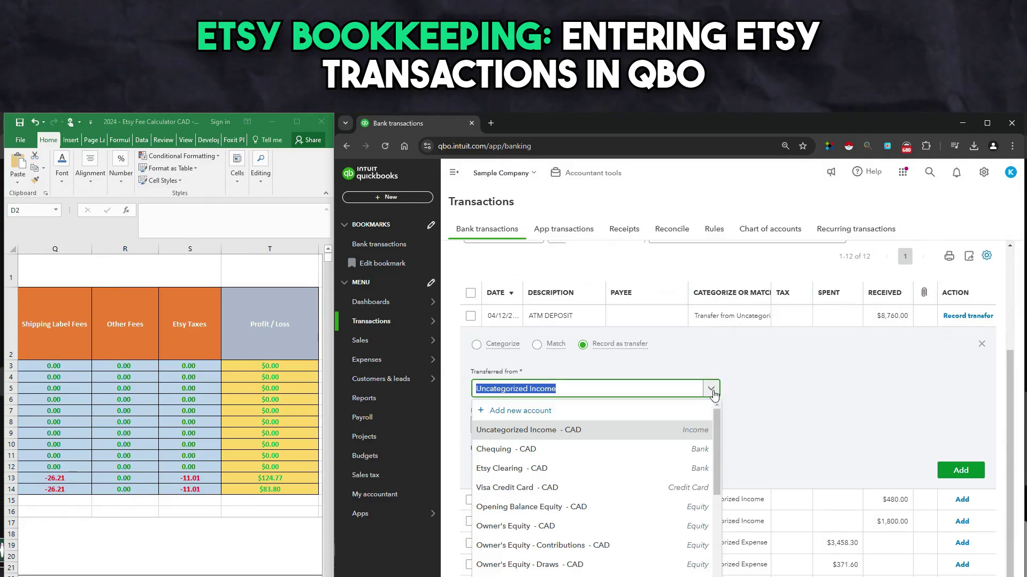
click(521, 469)
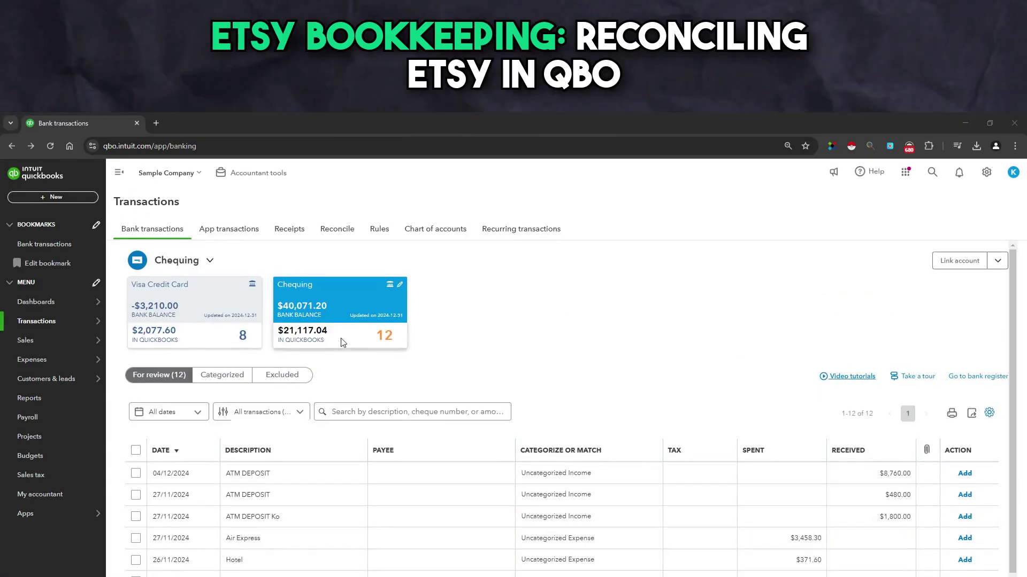
- Start reconciling Etsy Clearing with ending balance 103.30 and ending date 30/11/2024
mouse_move(91, 322)
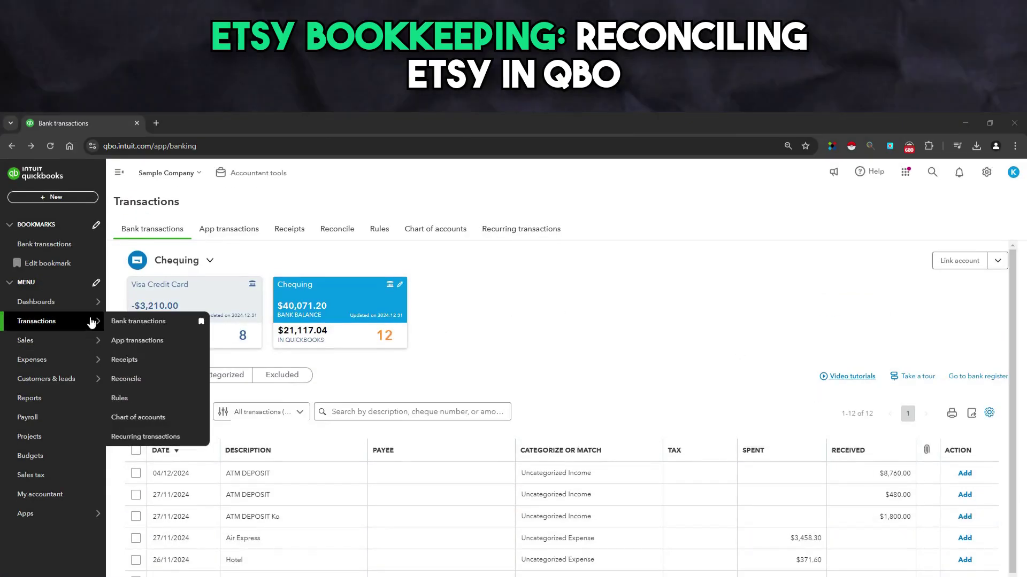
click(126, 379)
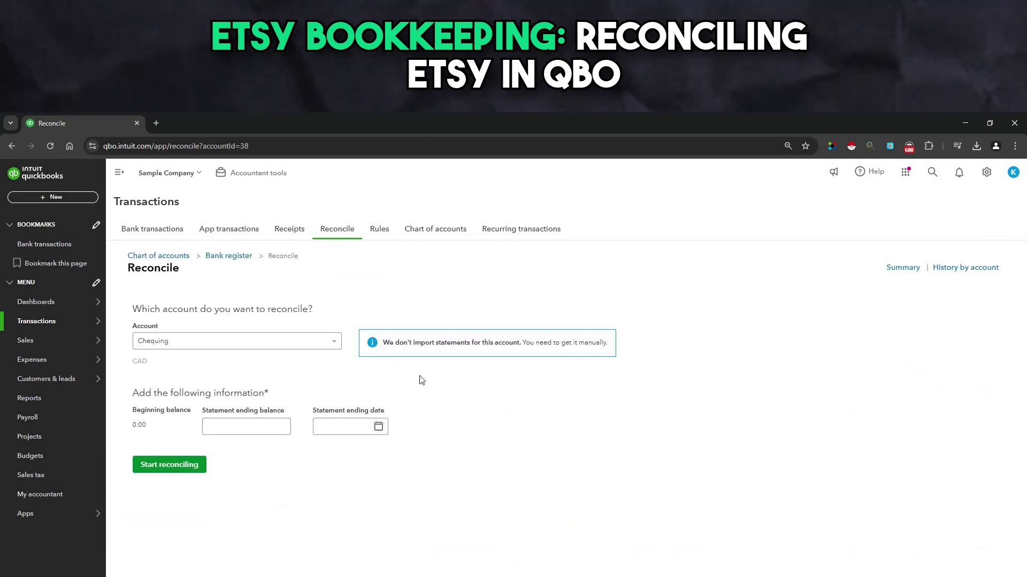
click(282, 342)
click(198, 382)
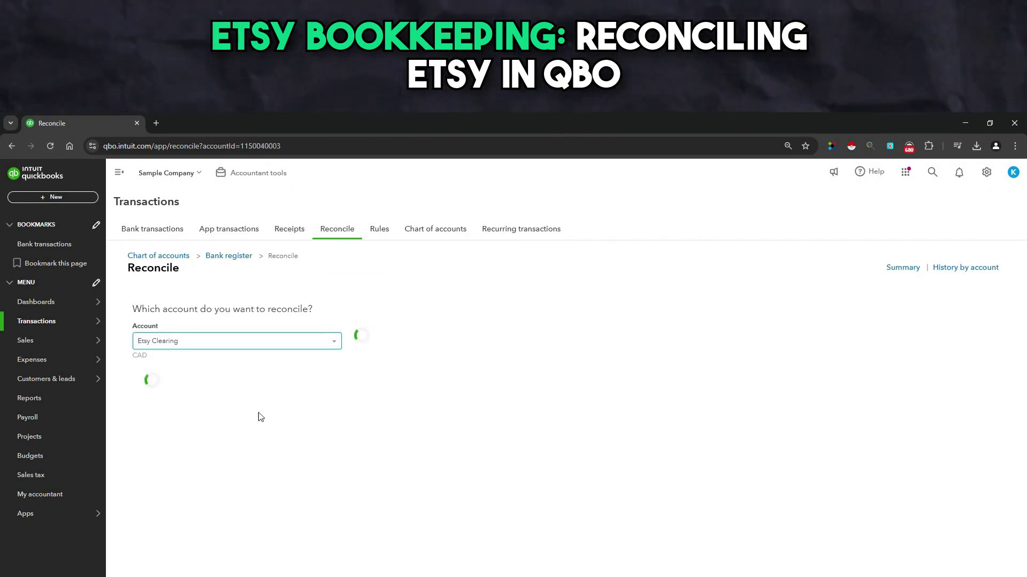
click(260, 427)
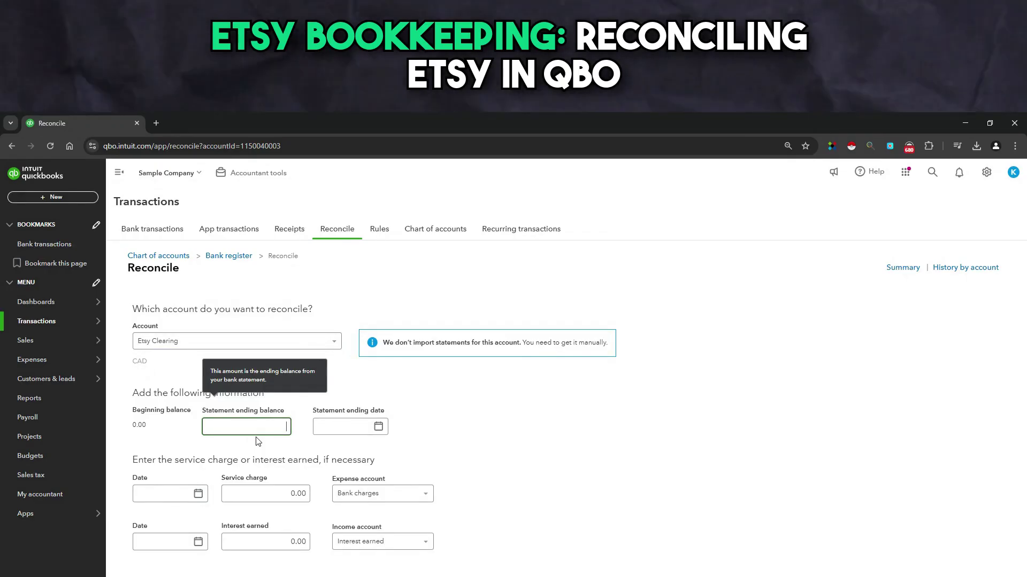
text(1)
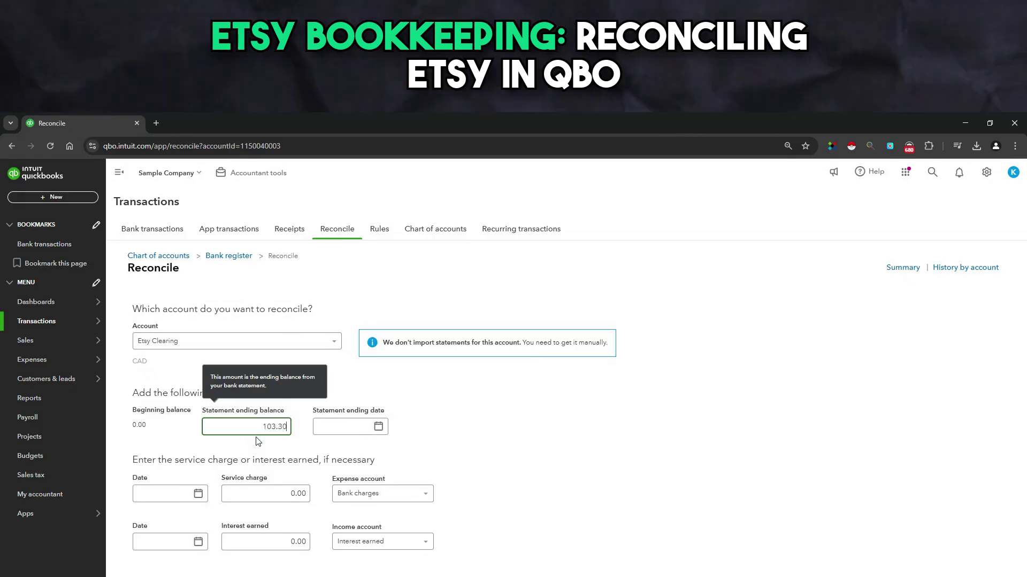
text(03.30)
click(378, 427)
click(327, 455)
click(326, 456)
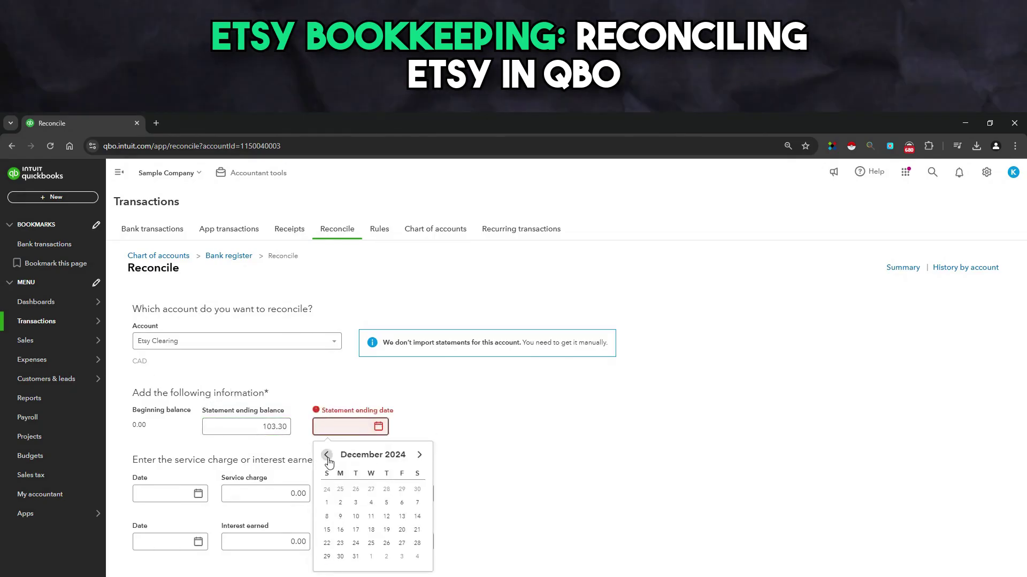
click(417, 544)
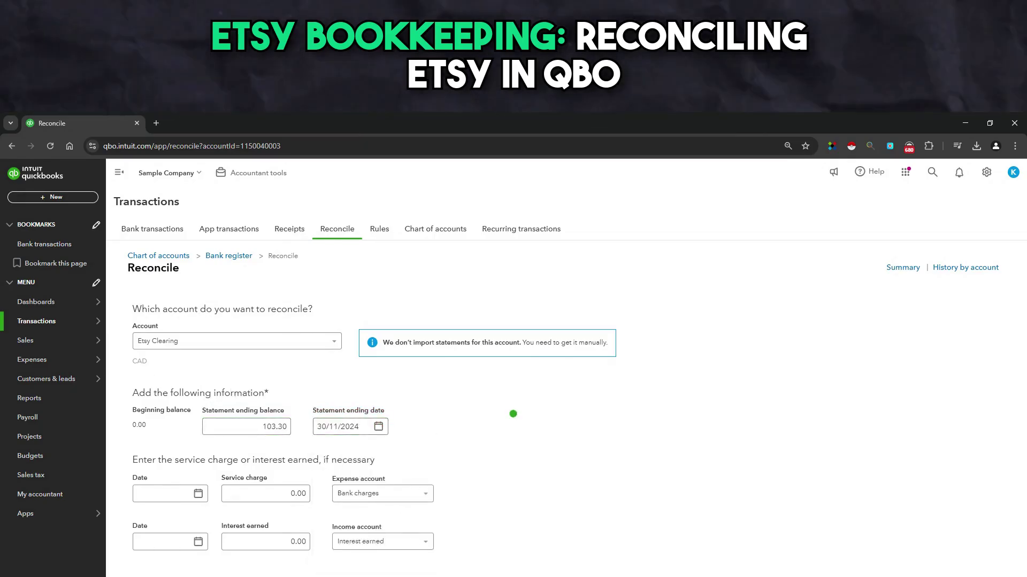
click(513, 414)
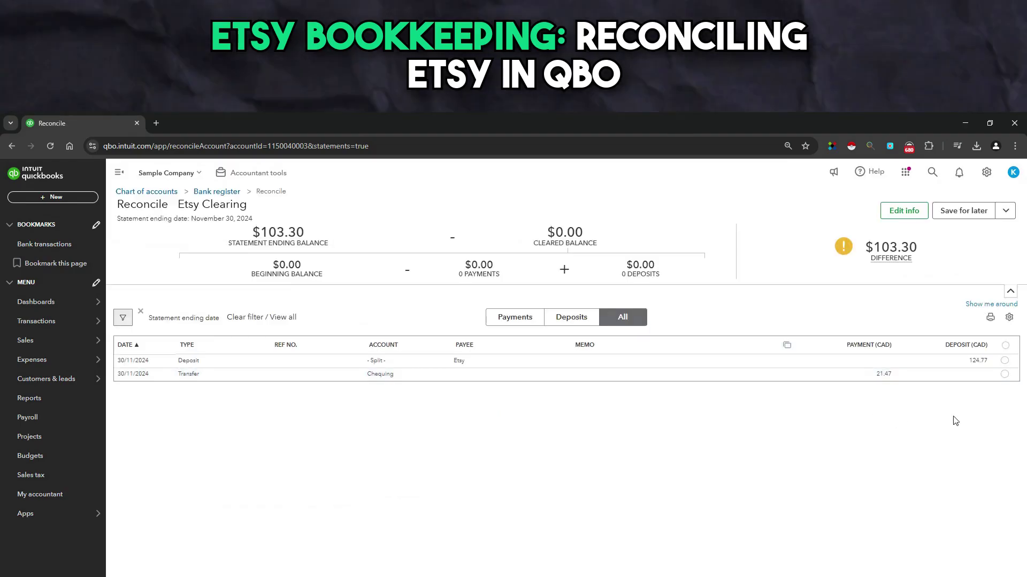
- Clear both transactions and finish the reconciliation at a $0.00 difference
click(1006, 346)
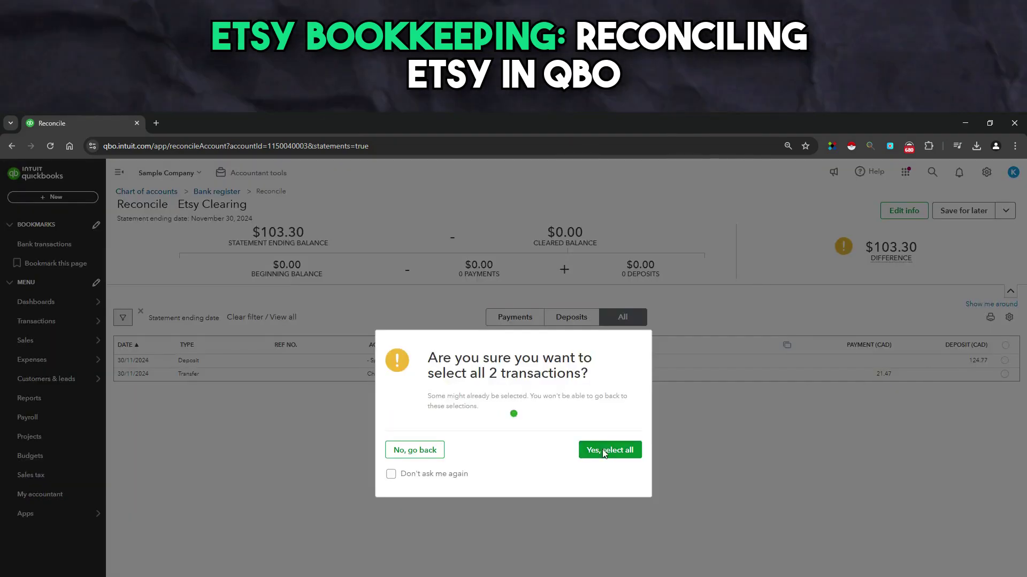
click(604, 451)
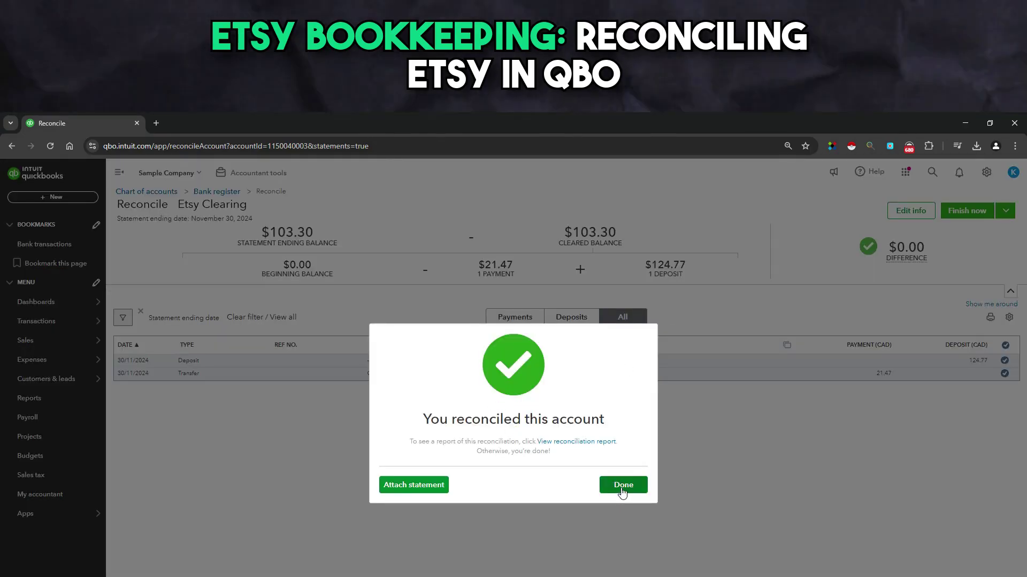
click(623, 485)
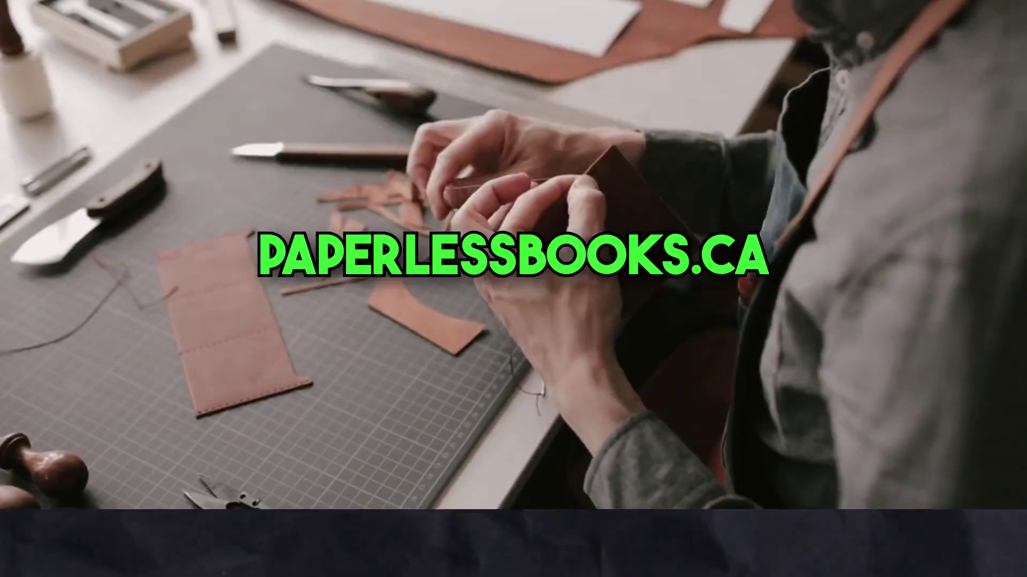